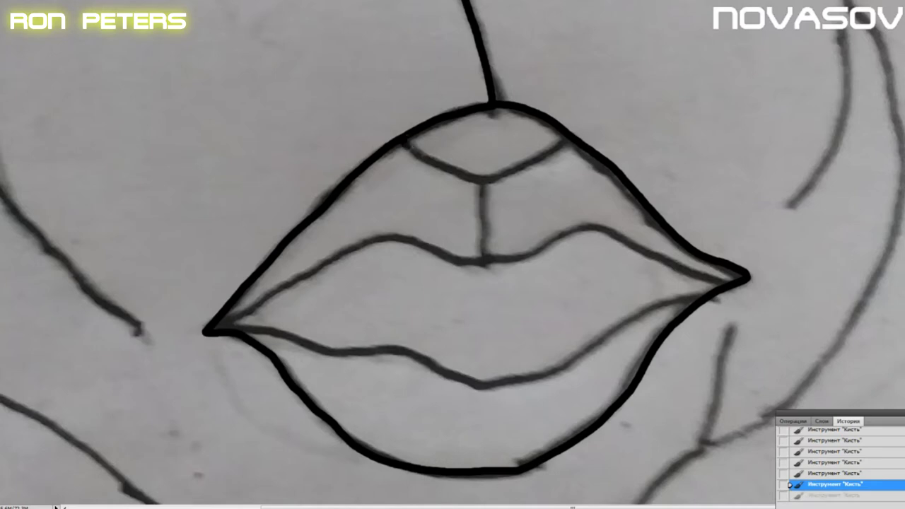
# - Trace the nose-tip arc, the line beneath it and both inner lip contours with the black brush
pyautogui.moveTo(557, 145); pyautogui.dragTo(569, 137)
pyautogui.moveTo(484, 181); pyautogui.dragTo(485, 241)
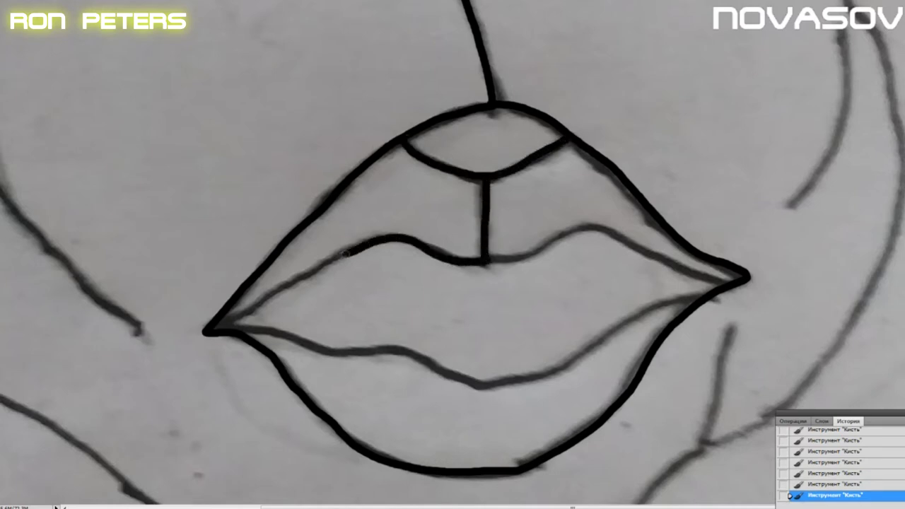
pyautogui.moveTo(565, 234)
pyautogui.mouseDown()
pyautogui.moveTo(613, 230)
pyautogui.moveTo(708, 283)
pyautogui.mouseUp()
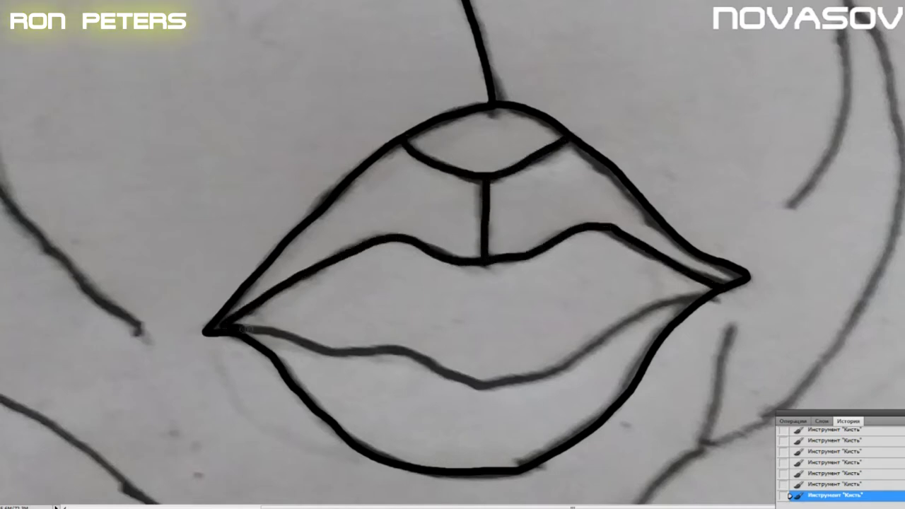
pyautogui.moveTo(232, 328); pyautogui.dragTo(416, 356)
pyautogui.hotkey('ctrl', '0')
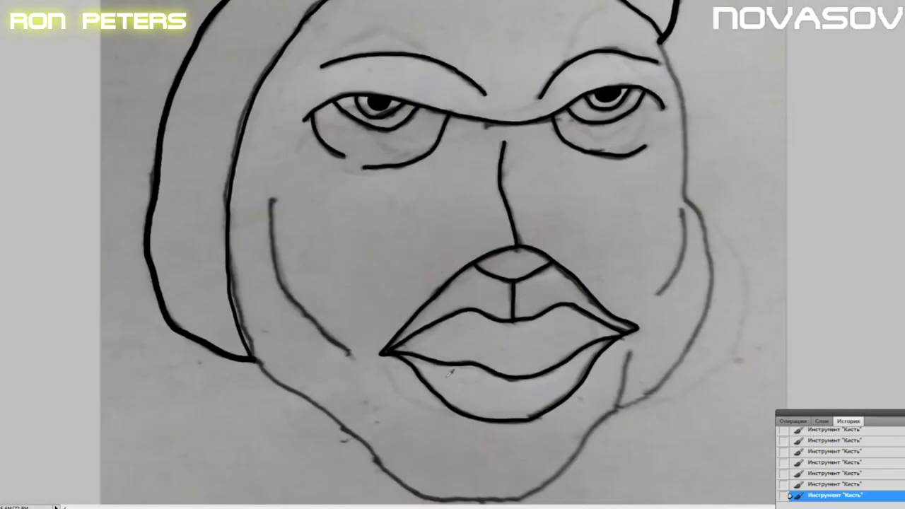
# - Trace the long curved cheek line on the face's left side in black, undoing strokes that miss the sketch
pyautogui.hotkey('ctrl', '+')
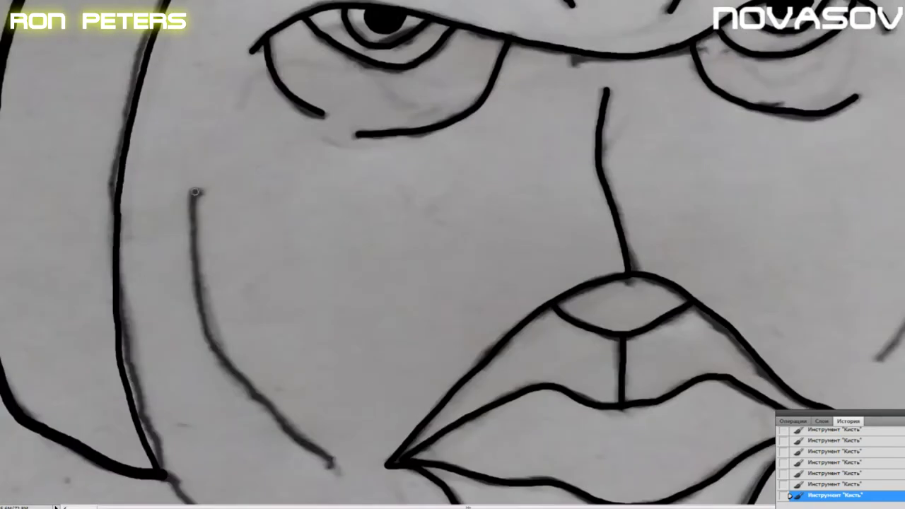
pyautogui.hotkey('ctrl', 'z')
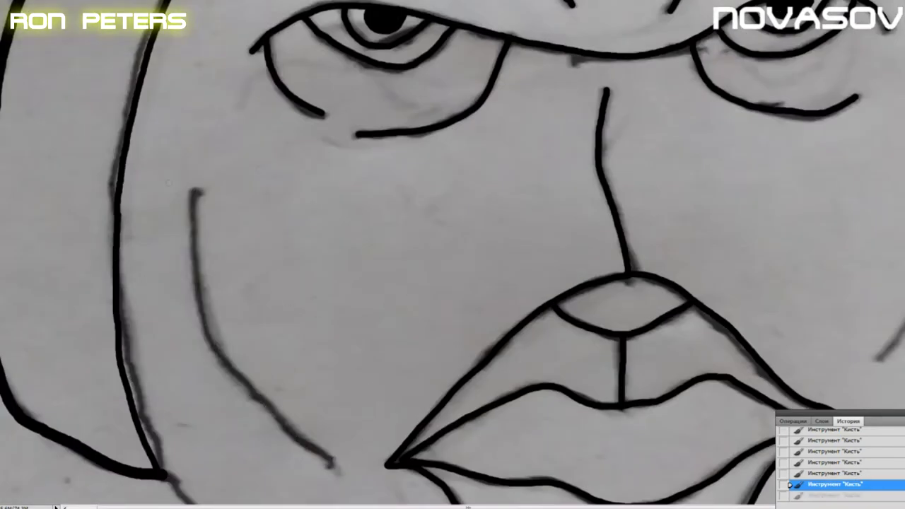
pyautogui.moveTo(198, 265); pyautogui.dragTo(226, 358)
pyautogui.click(868, 484)
pyautogui.moveTo(194, 191); pyautogui.dragTo(190, 235)
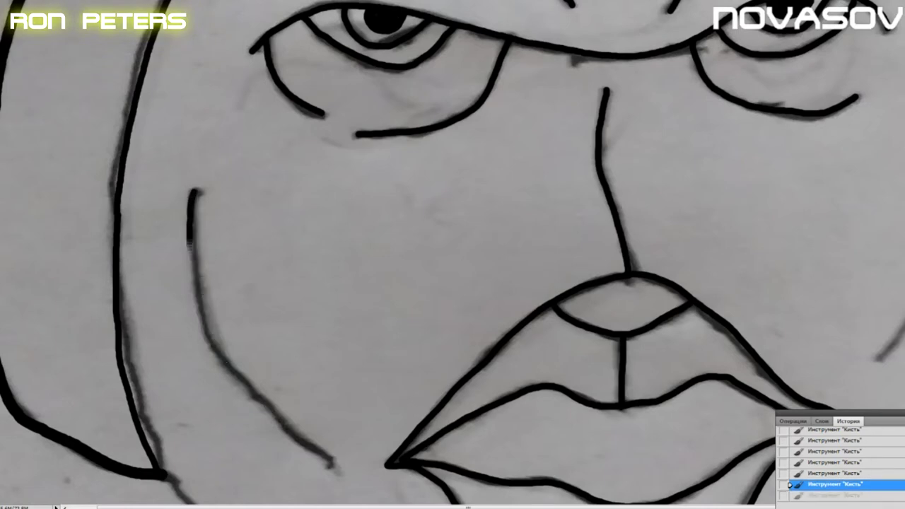
pyautogui.moveTo(218, 356); pyautogui.dragTo(259, 393)
pyautogui.hotkey('ctrl', 'z')
pyautogui.moveTo(195, 191)
pyautogui.mouseDown()
pyautogui.moveTo(194, 270)
pyautogui.moveTo(206, 310)
pyautogui.moveTo(192, 203)
pyautogui.mouseUp()
pyautogui.hotkey('ctrl', 'z')
pyautogui.click(790, 495)
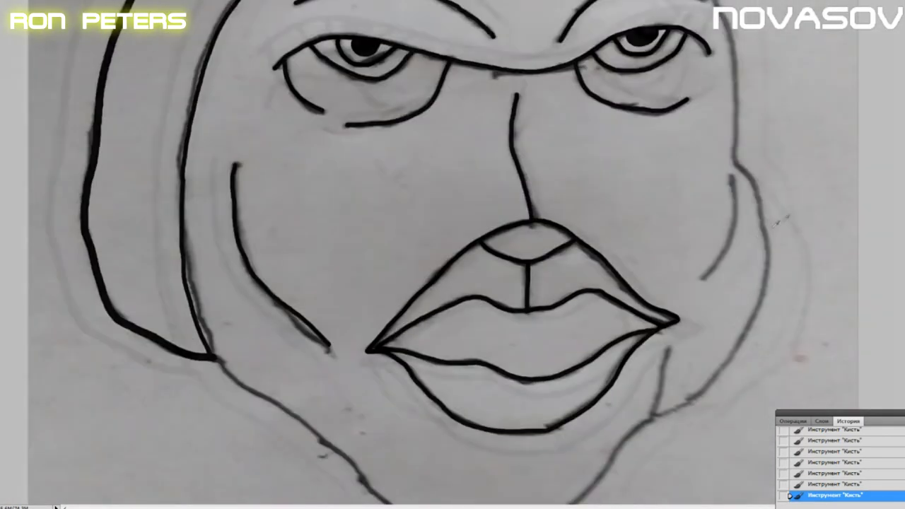
# - Trace the short curved cheek line near the face's right edge in black
pyautogui.scroll(5, 735, 244)
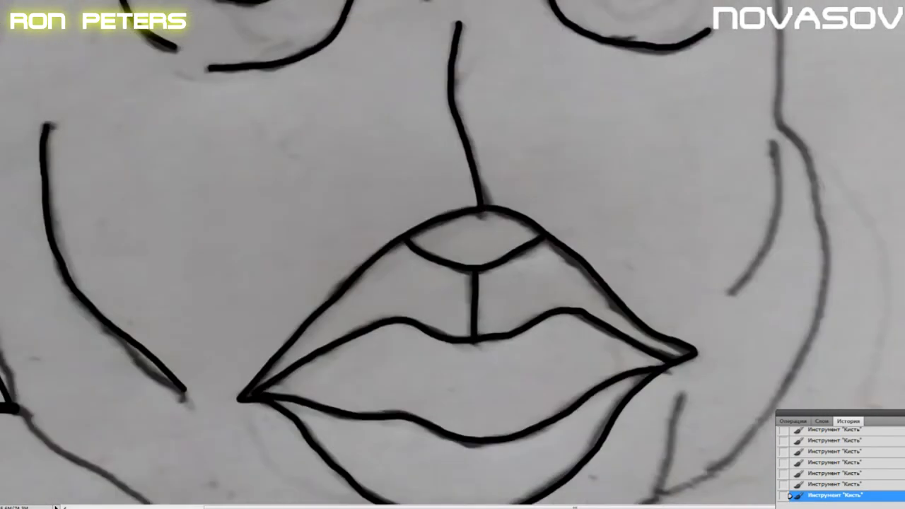
pyautogui.scroll(-2, 763, 212)
pyautogui.moveTo(782, 100); pyautogui.dragTo(785, 188)
pyautogui.click(859, 484)
pyautogui.moveTo(783, 101); pyautogui.dragTo(796, 147)
pyautogui.hotkey('ctrl', 'z')
pyautogui.click(789, 494)
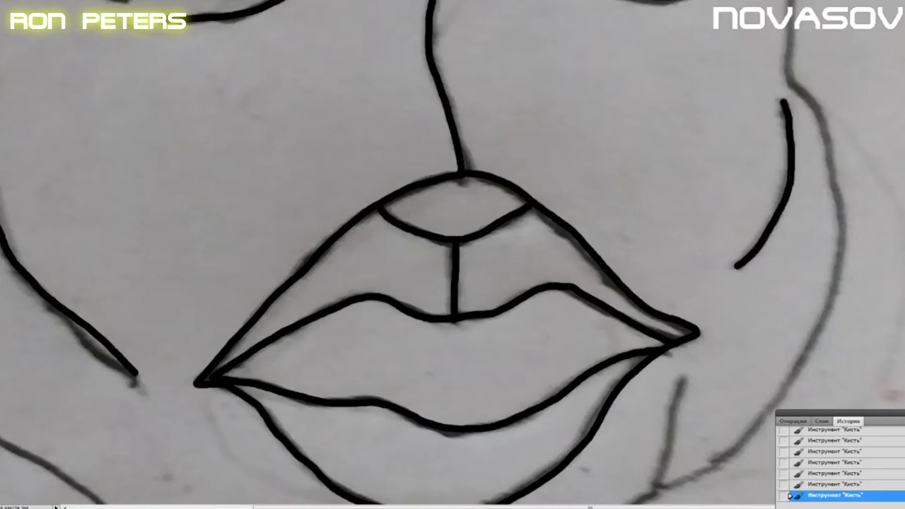
# - Trace the short crease below the right corner of the mouth in black
pyautogui.scroll(-3, 805, 277)
pyautogui.moveTo(683, 240)
pyautogui.mouseDown()
pyautogui.moveTo(669, 281)
pyautogui.moveTo(656, 346)
pyautogui.mouseUp()
pyautogui.scroll(-3, 707, 297)
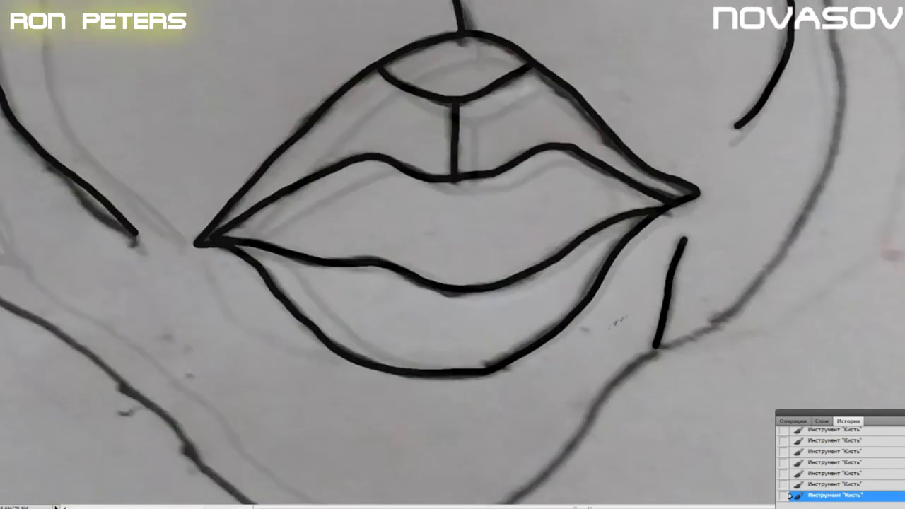
# - Switch to a thicker brush and undo the test dab made beside the right cheek
pyautogui.scroll(3, 756, 282)
pyautogui.scroll(-1, 754, 282)
pyautogui.rightClick(753, 205)
pyautogui.click(725, 269)
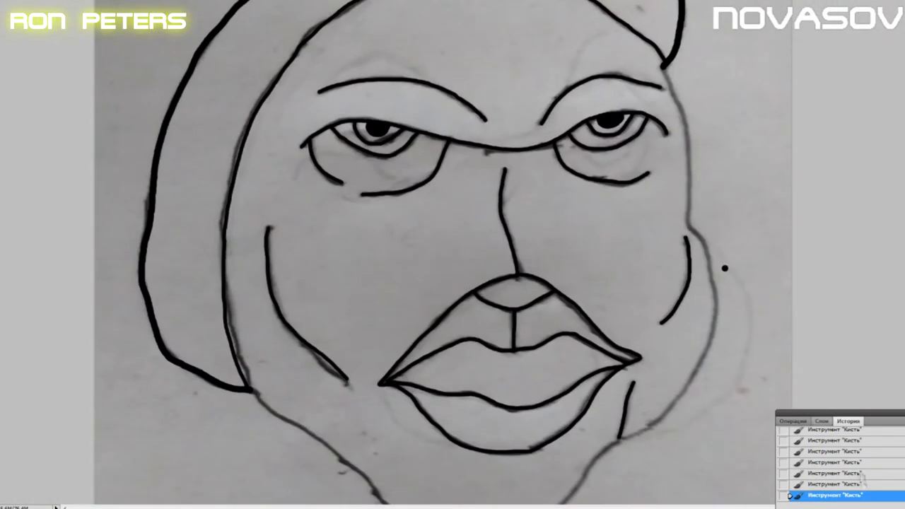
pyautogui.hotkey('ctrl', 'z')
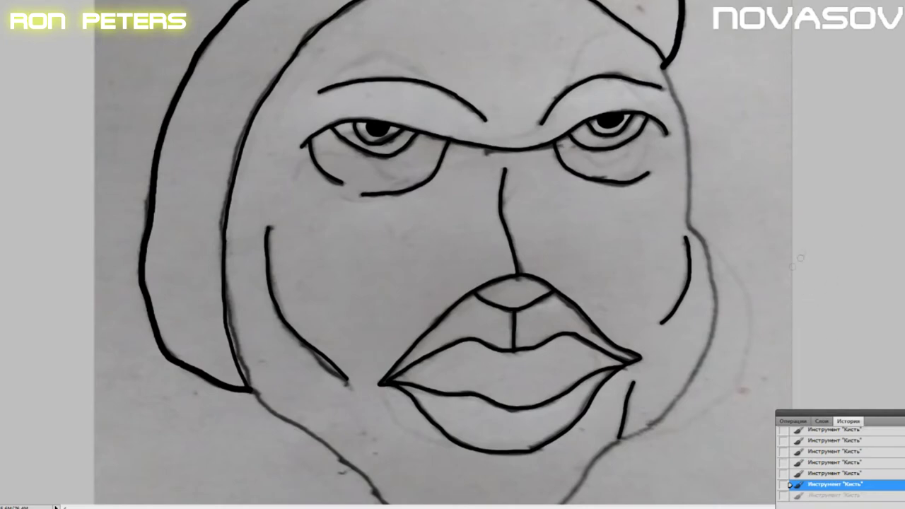
# - Trace the face's right outer contour in thick black from the hood's tip down to the crease beside the mouth
pyautogui.scroll(-2, 800, 258)
pyautogui.scroll(4, 798, 177)
pyautogui.scroll(-1, 797, 115)
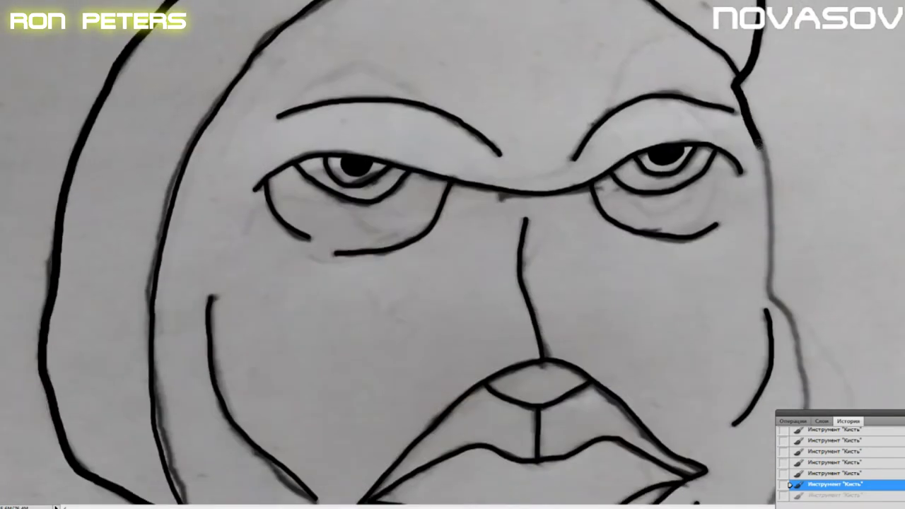
pyautogui.hotkey('ctrl', '+')
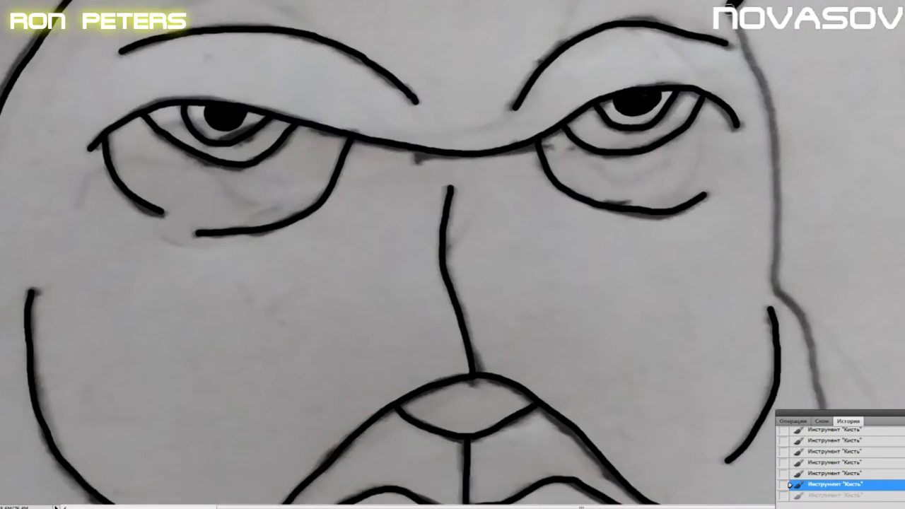
pyautogui.moveTo(731, 9)
pyautogui.mouseDown()
pyautogui.moveTo(775, 211)
pyautogui.moveTo(778, 289)
pyautogui.mouseUp()
pyautogui.scroll(-10, 878, 267)
pyautogui.moveTo(776, 88)
pyautogui.mouseDown()
pyautogui.moveTo(809, 141)
pyautogui.moveTo(819, 262)
pyautogui.moveTo(785, 360)
pyautogui.moveTo(734, 421)
pyautogui.moveTo(654, 463)
pyautogui.mouseUp()
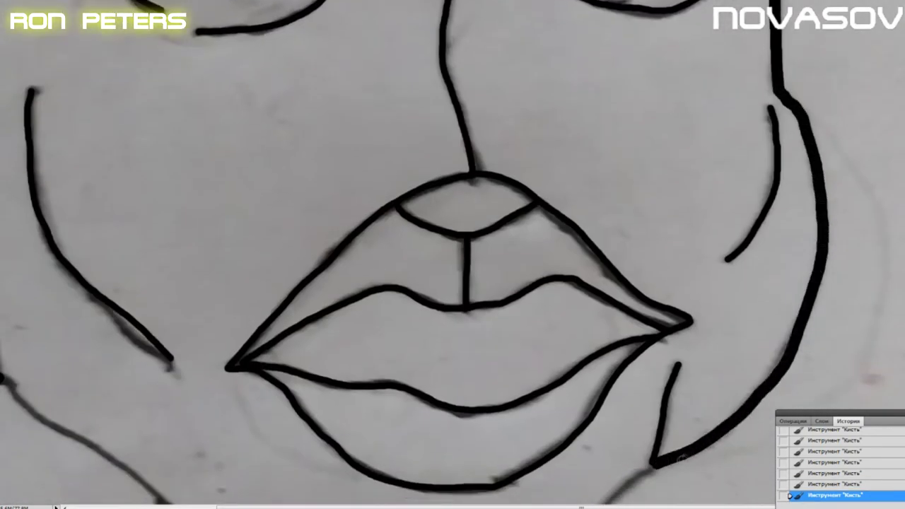
pyautogui.click(823, 487)
# - Trace the jaw and chin outline in thick black from the hood's lower end round to the right cheek contour
pyautogui.scroll(-10, 417, 255)
pyautogui.moveTo(1, 157)
pyautogui.mouseDown()
pyautogui.moveTo(24, 190)
pyautogui.moveTo(168, 281)
pyautogui.mouseUp()
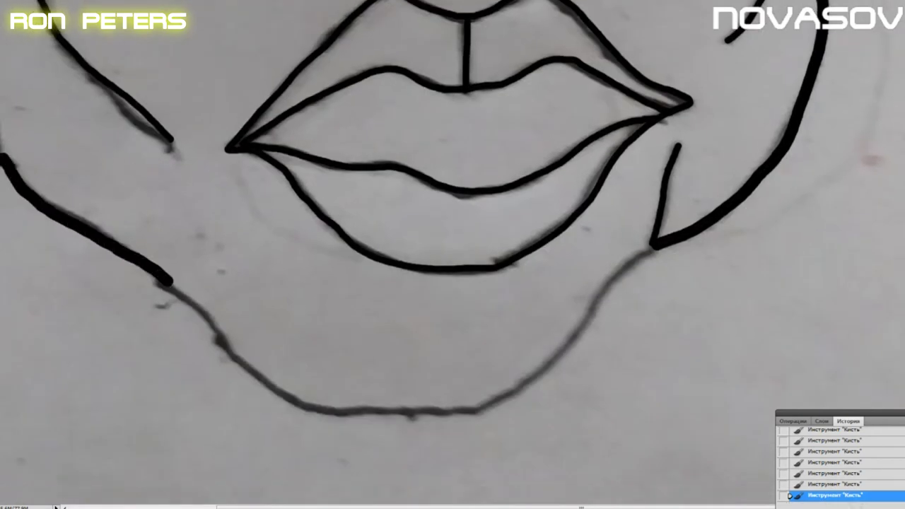
pyautogui.click(839, 487)
pyautogui.click(837, 494)
pyautogui.click(836, 487)
pyautogui.moveTo(1, 161)
pyautogui.mouseDown()
pyautogui.moveTo(157, 274)
pyautogui.moveTo(207, 321)
pyautogui.mouseUp()
pyautogui.moveTo(329, 408)
pyautogui.mouseDown()
pyautogui.moveTo(463, 412)
pyautogui.moveTo(543, 368)
pyautogui.moveTo(653, 246)
pyautogui.mouseUp()
pyautogui.hotkey('ctrl', '0')
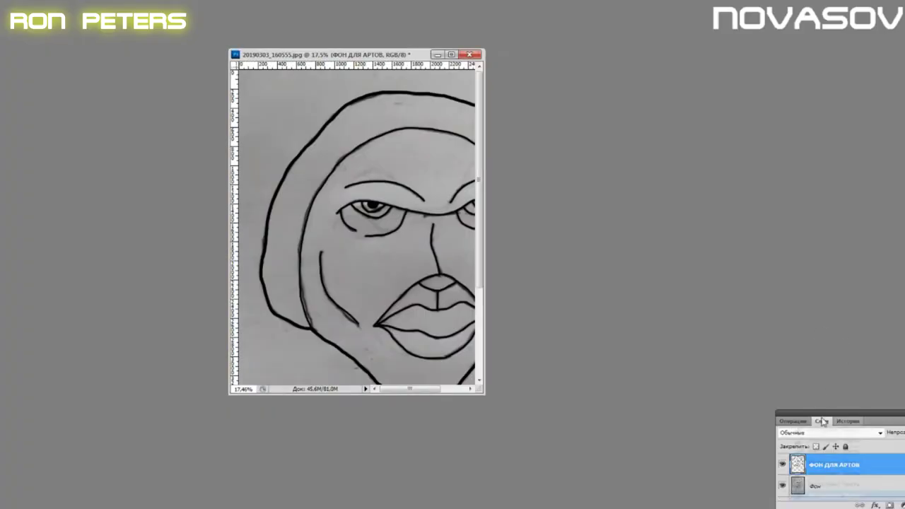
# - Convert the background photo into a regular layer and clear its contents so only the line art remains
pyautogui.click(827, 486)
pyautogui.doubleClick(827, 486)
pyautogui.press('Return')
pyautogui.press('Delete')
pyautogui.click(452, 54)
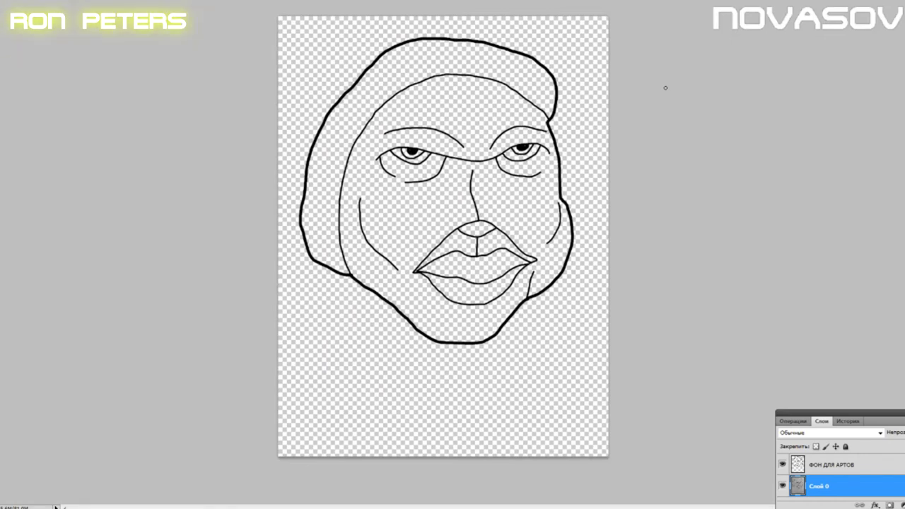
# - Place the ФОН ДЛЯ АРТОВ image below the line art as a new layer and scale it to the canvas
pyautogui.press('f')
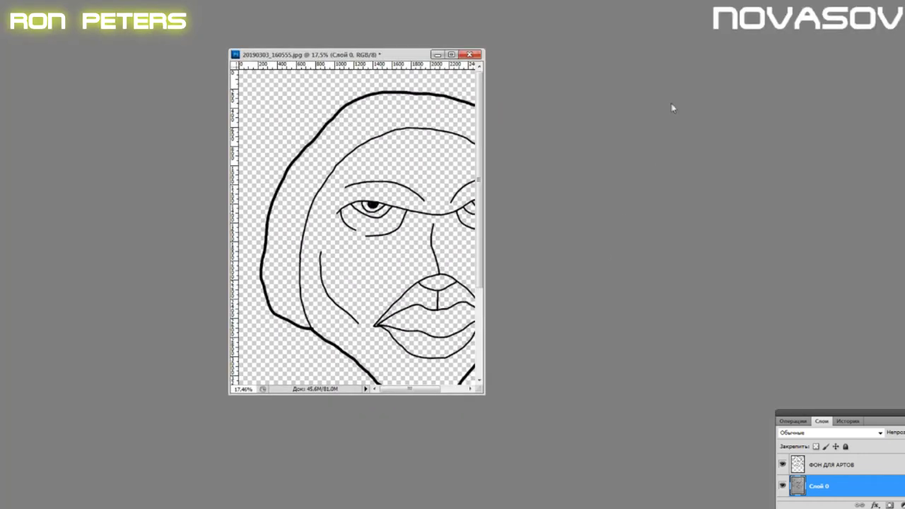
pyautogui.click(156, 506)
pyautogui.moveTo(778, 245); pyautogui.dragTo(361, 94)
pyautogui.moveTo(329, 238); pyautogui.dragTo(281, 119)
pyautogui.click(452, 54)
pyautogui.moveTo(416, 95); pyautogui.dragTo(607, 455)
pyautogui.press('Return')
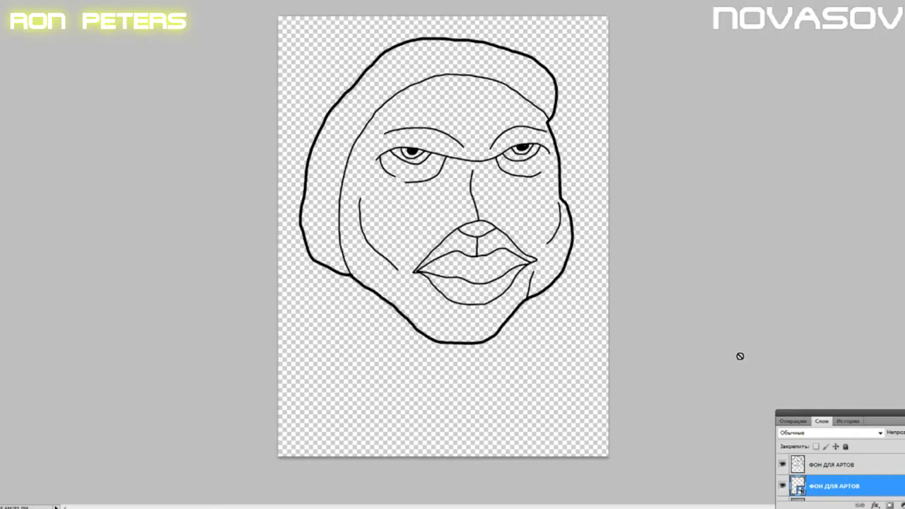
# - Rasterize the placed ФОН ДЛЯ АРТОВ layer and set the foreground colour to dark green 156d2a
pyautogui.click(448, 392)
pyautogui.click(420, 179)
pyautogui.scroll(6, 752, 113)
pyautogui.scroll(1, 747, 134)
pyautogui.press('f')
pyautogui.click(473, 434)
pyautogui.click(424, 408)
pyautogui.click(604, 340)
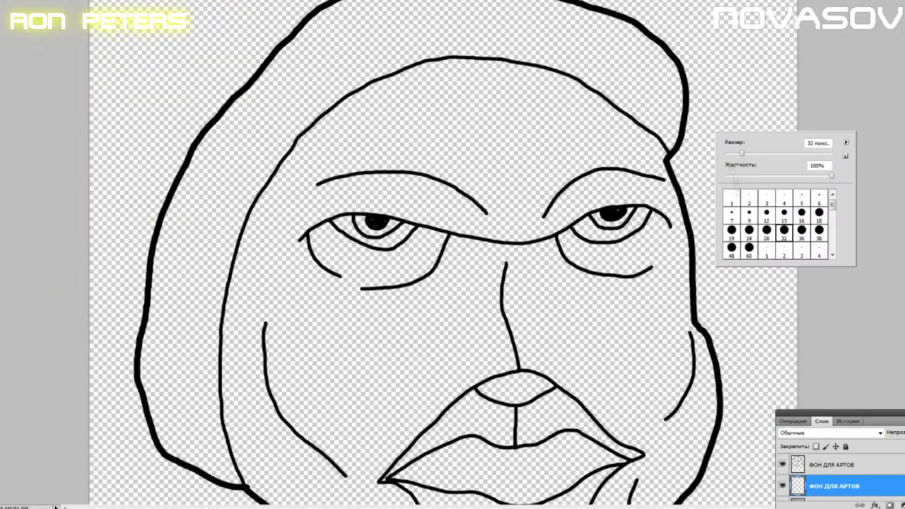
# - Paint the hood's right end, its top and its upper left edge dark green inside the outline
pyautogui.scroll(4, 721, 65)
pyautogui.moveTo(740, 163)
pyautogui.mouseDown()
pyautogui.moveTo(767, 211)
pyautogui.moveTo(719, 162)
pyautogui.mouseUp()
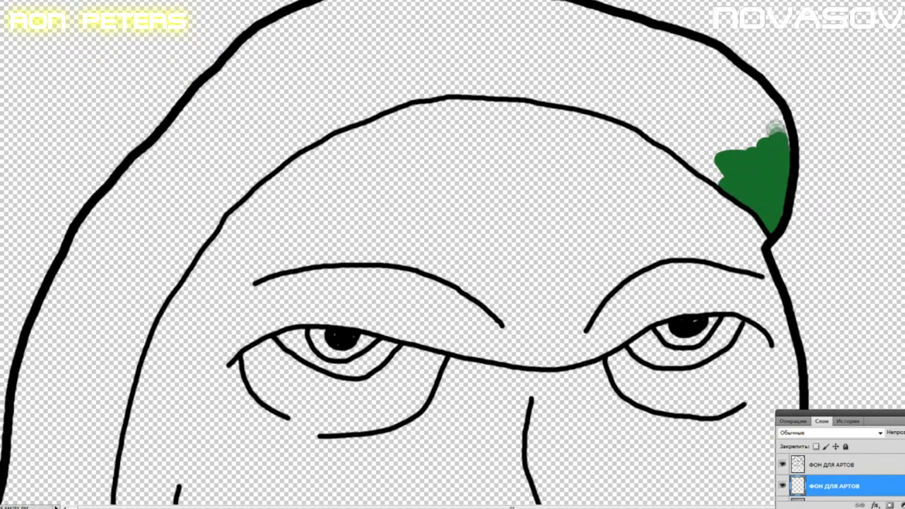
pyautogui.moveTo(679, 44); pyautogui.dragTo(544, 5)
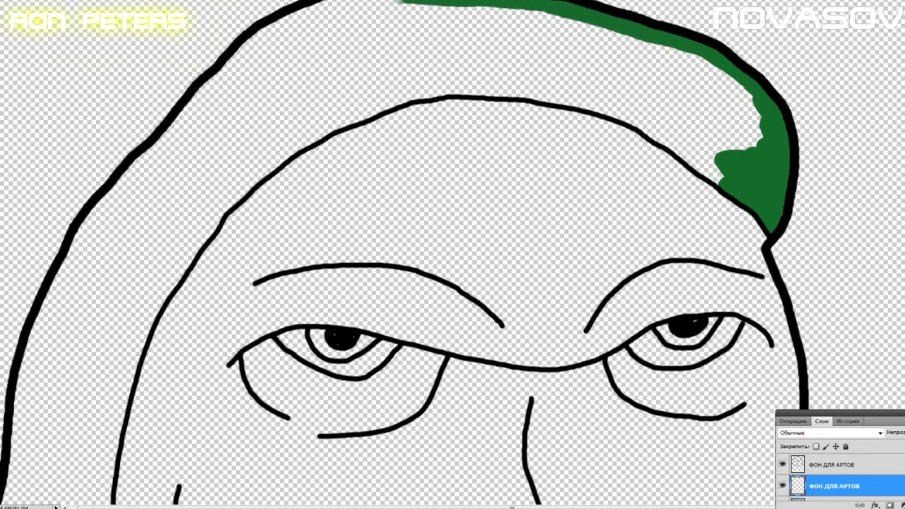
pyautogui.moveTo(303, 18)
pyautogui.mouseDown()
pyautogui.moveTo(260, 56)
pyautogui.moveTo(459, 31)
pyautogui.moveTo(452, 14)
pyautogui.moveTo(617, 73)
pyautogui.moveTo(713, 172)
pyautogui.moveTo(640, 119)
pyautogui.moveTo(541, 92)
pyautogui.mouseUp()
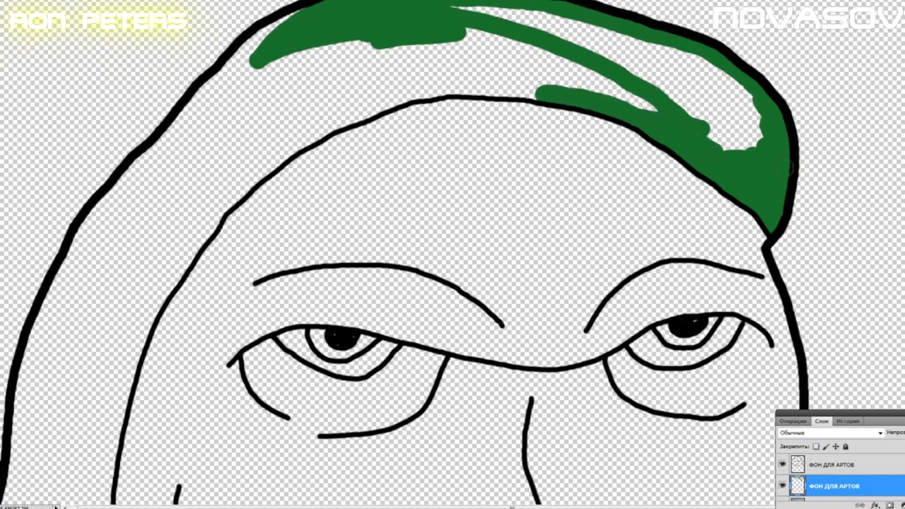
pyautogui.moveTo(244, 48); pyautogui.dragTo(112, 200)
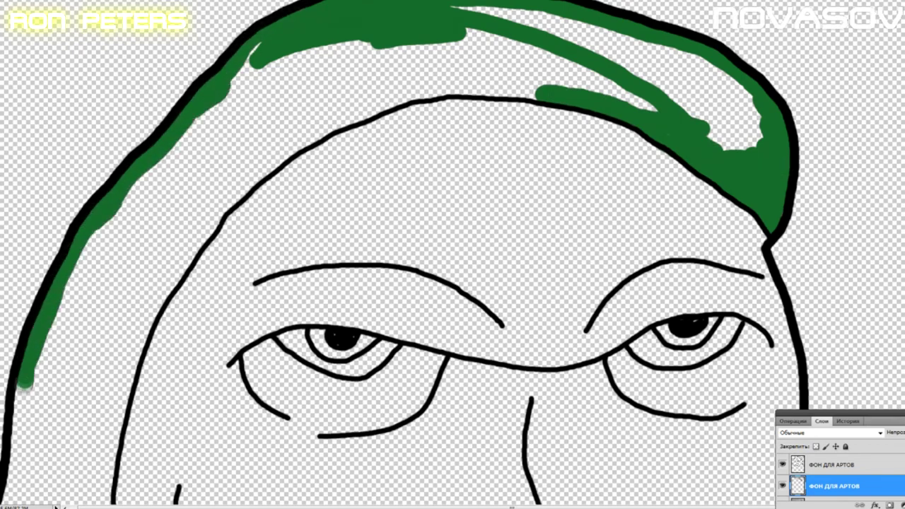
# - Paint the hood's lower left edge, bottom corner and inner side beside the cheek dark green
pyautogui.scroll(-5, 247, 316)
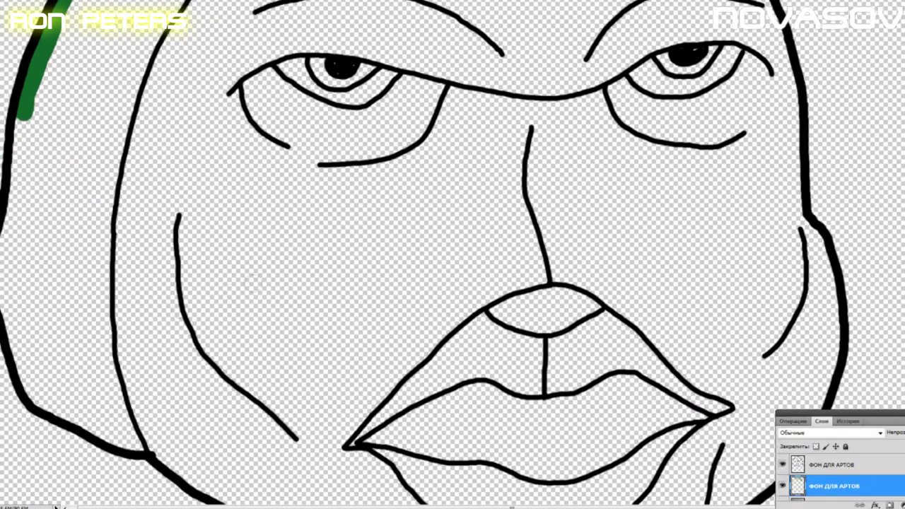
pyautogui.moveTo(23, 133); pyautogui.dragTo(6, 268)
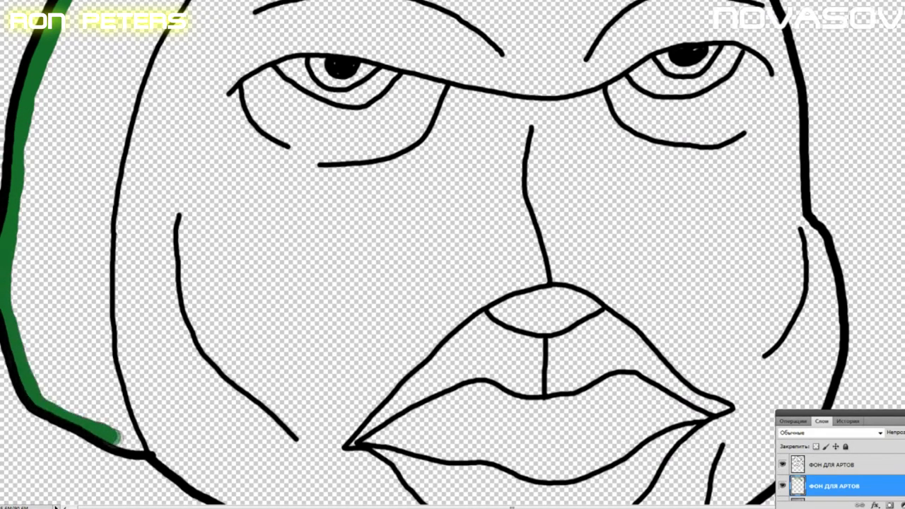
pyautogui.moveTo(106, 370)
pyautogui.mouseDown()
pyautogui.moveTo(65, 249)
pyautogui.moveTo(117, 116)
pyautogui.mouseUp()
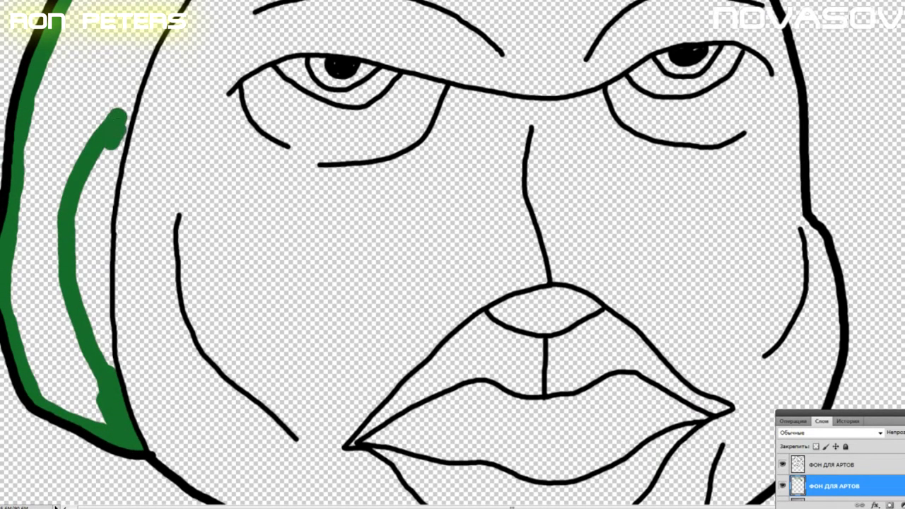
pyautogui.moveTo(99, 169); pyautogui.dragTo(81, 226)
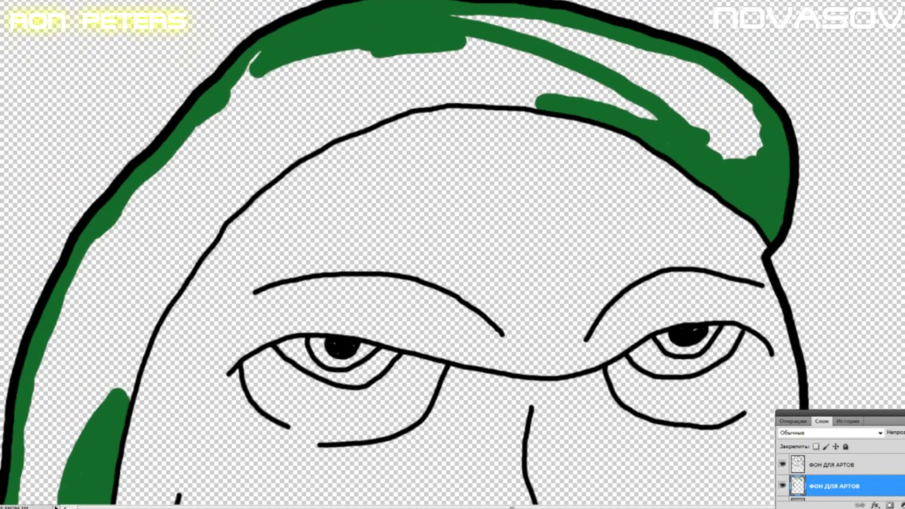
# - Paint a green band along the hood's inner edge above the forehead and down the left temple
pyautogui.moveTo(541, 99); pyautogui.dragTo(399, 93)
pyautogui.moveTo(303, 147); pyautogui.dragTo(250, 185)
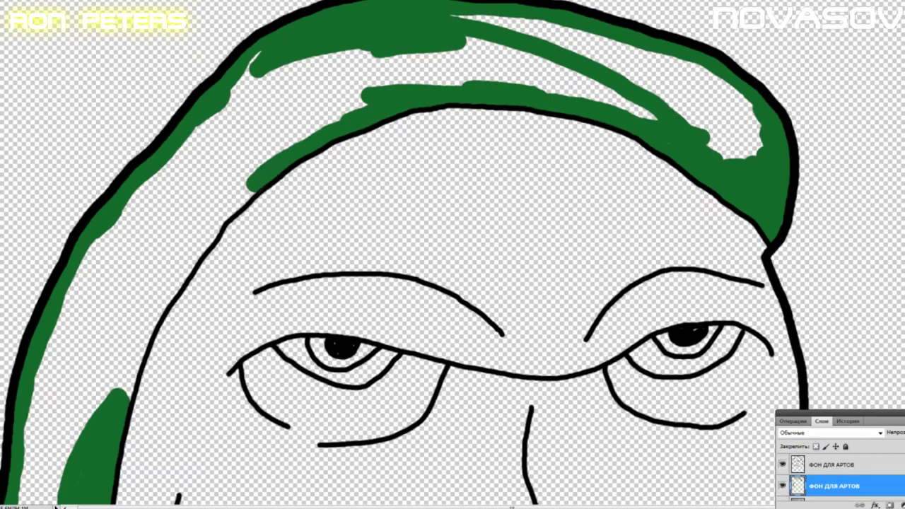
pyautogui.moveTo(151, 302); pyautogui.dragTo(113, 386)
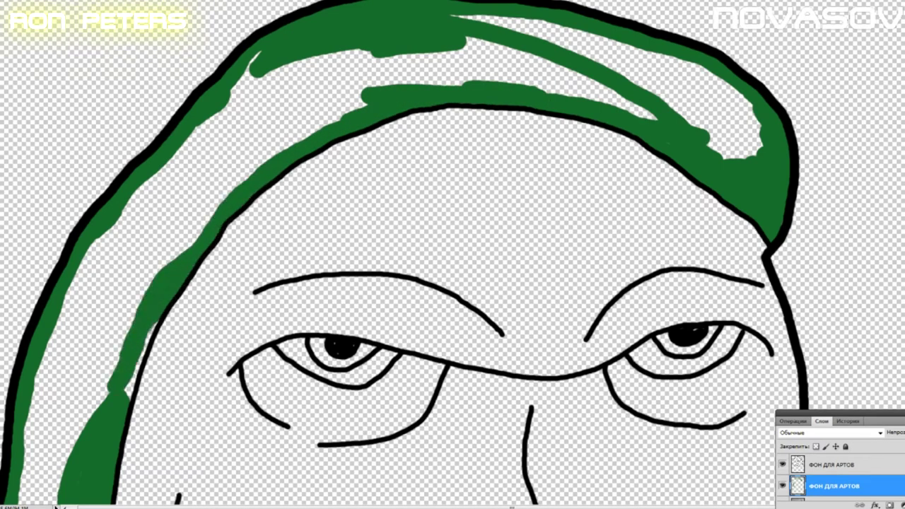
pyautogui.scroll(-9, 153, 276)
pyautogui.scroll(8, 384, 36)
pyautogui.scroll(1, 686, 85)
pyautogui.rightClick(678, 90)
pyautogui.click(646, 79)
pyautogui.click(847, 421)
pyautogui.click(841, 484)
pyautogui.click(821, 421)
pyautogui.moveTo(695, 93)
pyautogui.mouseDown()
pyautogui.moveTo(729, 133)
pyautogui.moveTo(732, 107)
pyautogui.moveTo(736, 140)
pyautogui.mouseUp()
pyautogui.click(847, 421)
pyautogui.click(852, 485)
pyautogui.click(852, 494)
pyautogui.click(853, 485)
pyautogui.click(821, 422)
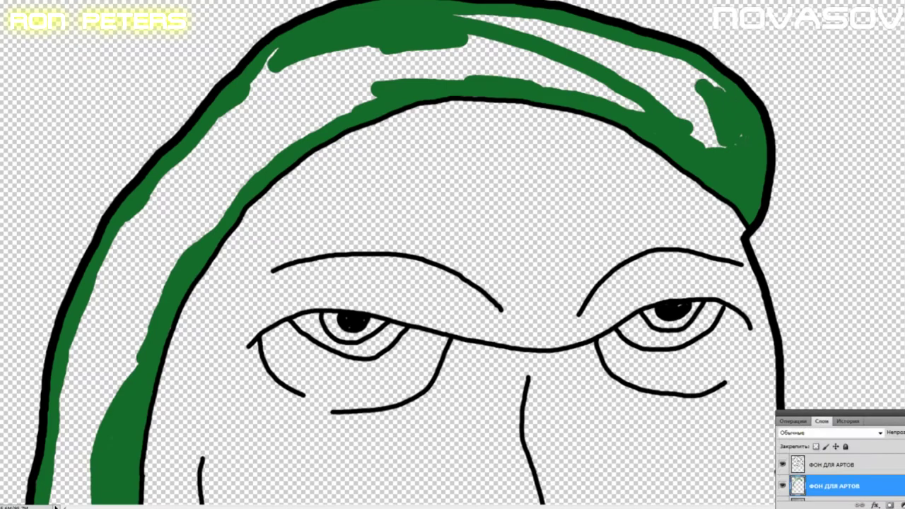
# - Fill all remaining transparent gaps in the hood with dark green, from the right end down the left side
pyautogui.moveTo(695, 113)
pyautogui.mouseDown()
pyautogui.moveTo(640, 58)
pyautogui.moveTo(441, 18)
pyautogui.moveTo(539, 32)
pyautogui.moveTo(676, 100)
pyautogui.moveTo(411, 54)
pyautogui.moveTo(384, 61)
pyautogui.moveTo(463, 72)
pyautogui.moveTo(319, 78)
pyautogui.moveTo(267, 93)
pyautogui.moveTo(271, 60)
pyautogui.moveTo(212, 192)
pyautogui.mouseUp()
pyautogui.moveTo(251, 166)
pyautogui.mouseDown()
pyautogui.moveTo(238, 189)
pyautogui.moveTo(307, 104)
pyautogui.moveTo(304, 75)
pyautogui.moveTo(228, 181)
pyautogui.moveTo(228, 113)
pyautogui.moveTo(202, 147)
pyautogui.moveTo(220, 135)
pyautogui.moveTo(226, 211)
pyautogui.moveTo(178, 168)
pyautogui.moveTo(134, 279)
pyautogui.mouseUp()
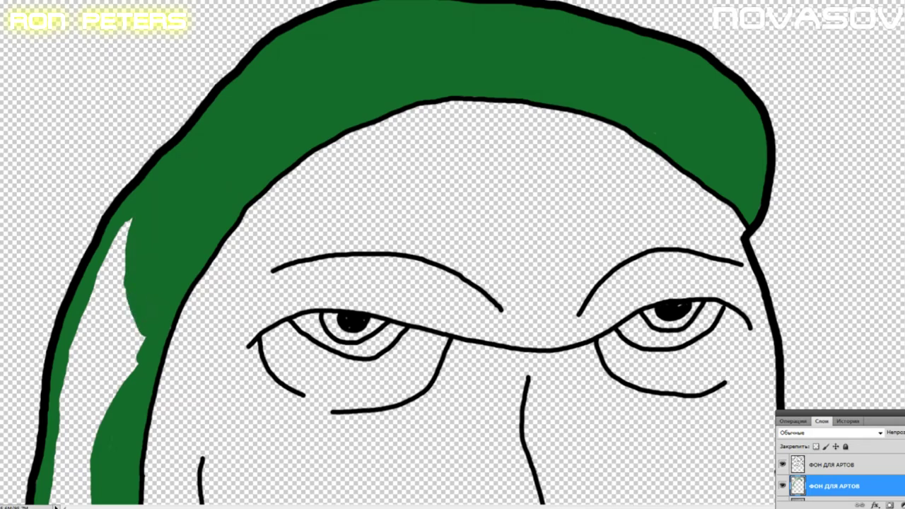
pyautogui.scroll(-5, 157, 301)
pyautogui.moveTo(117, 18)
pyautogui.mouseDown()
pyautogui.moveTo(106, 78)
pyautogui.moveTo(134, 159)
pyautogui.moveTo(89, 170)
pyautogui.moveTo(91, 233)
pyautogui.moveTo(64, 314)
pyautogui.moveTo(62, 353)
pyautogui.moveTo(113, 396)
pyautogui.moveTo(124, 435)
pyautogui.mouseUp()
pyautogui.scroll(-4, 175, 398)
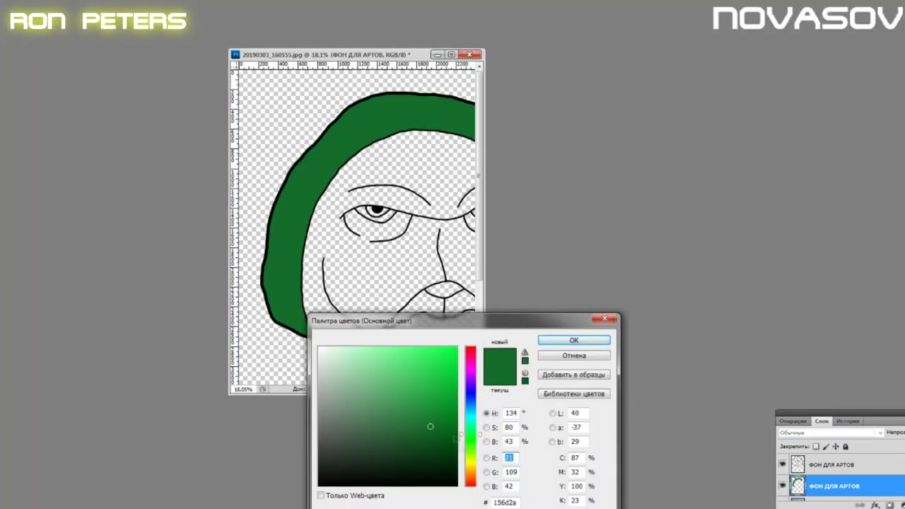
# - Pick a light beige skin tone as the foreground colour and set the brush size to 300 px
pyautogui.click(470, 464)
pyautogui.moveTo(374, 370); pyautogui.dragTo(356, 357)
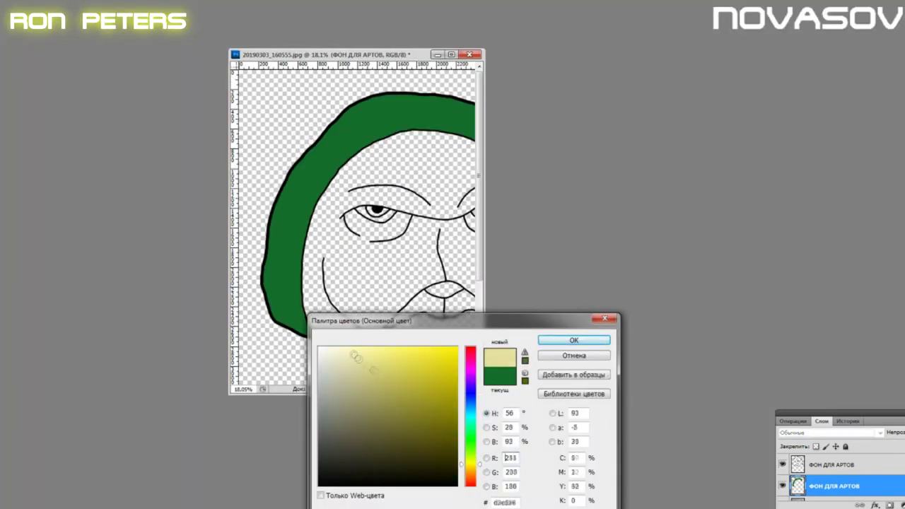
pyautogui.click(467, 473)
pyautogui.click(353, 359)
pyautogui.click(573, 340)
pyautogui.scroll(3, 443, 78)
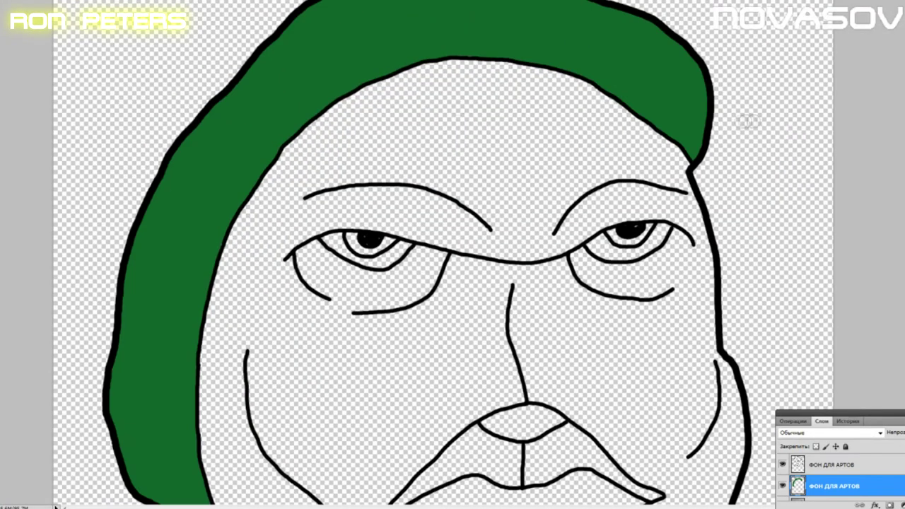
pyautogui.rightClick(773, 140)
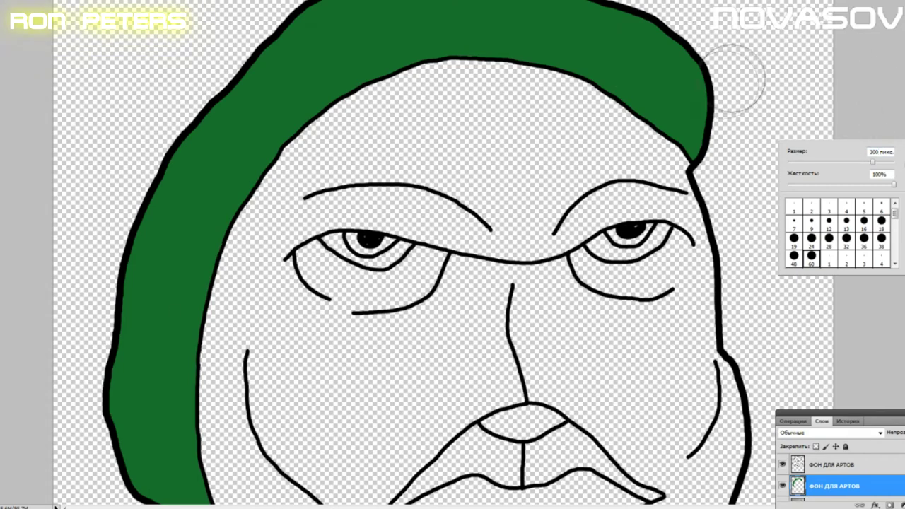
pyautogui.click(759, 85)
pyautogui.click(848, 421)
pyautogui.click(856, 485)
pyautogui.click(821, 421)
pyautogui.moveTo(472, 132); pyautogui.dragTo(560, 111)
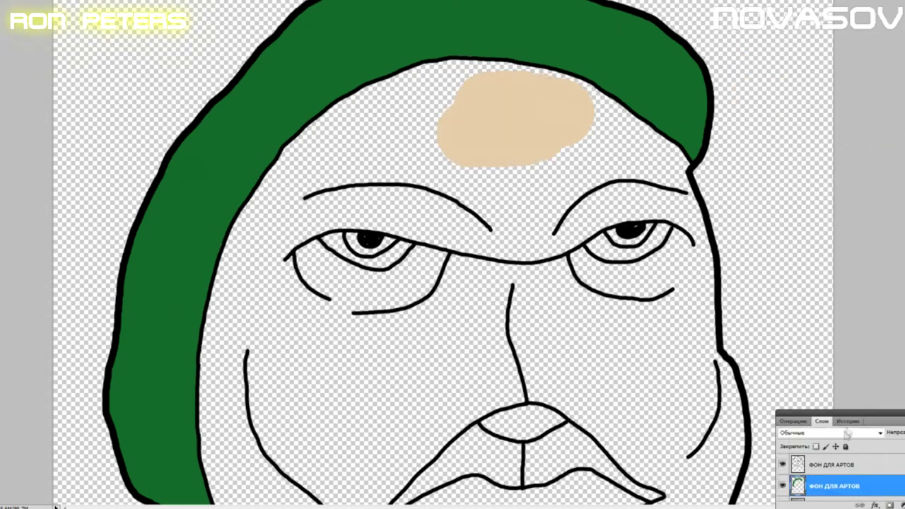
pyautogui.hotkey('ctrl', 'z')
pyautogui.moveTo(347, 137)
pyautogui.mouseDown()
pyautogui.moveTo(353, 159)
pyautogui.moveTo(424, 159)
pyautogui.moveTo(488, 123)
pyautogui.moveTo(648, 172)
pyautogui.mouseUp()
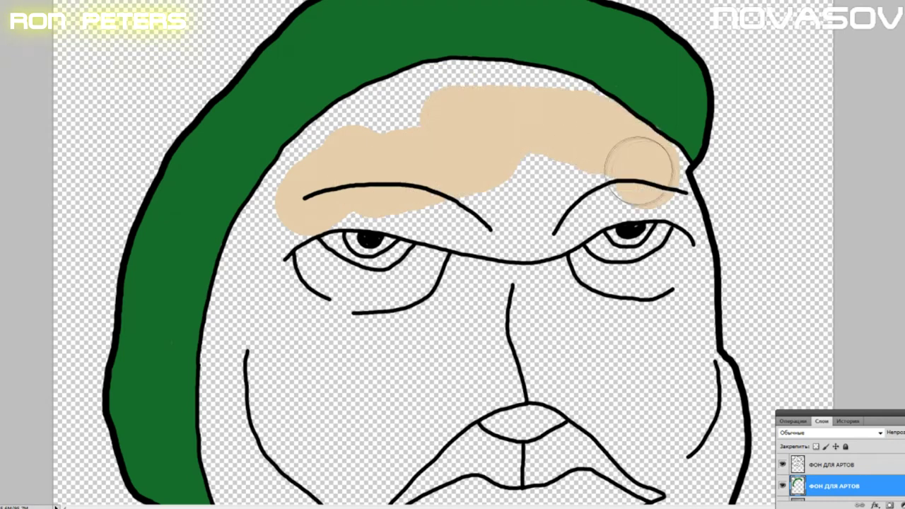
pyautogui.hotkey('ctrl', 'z')
# - Paint the whole face light beige inside the outline, from the forehead down to the chin, reverting any stray stroke
pyautogui.moveTo(519, 152)
pyautogui.mouseDown()
pyautogui.moveTo(628, 163)
pyautogui.moveTo(585, 119)
pyautogui.moveTo(490, 95)
pyautogui.moveTo(406, 100)
pyautogui.moveTo(430, 101)
pyautogui.moveTo(333, 155)
pyautogui.moveTo(494, 246)
pyautogui.moveTo(653, 178)
pyautogui.moveTo(648, 267)
pyautogui.moveTo(509, 275)
pyautogui.moveTo(673, 270)
pyautogui.moveTo(666, 235)
pyautogui.moveTo(683, 345)
pyautogui.moveTo(546, 385)
pyautogui.moveTo(428, 330)
pyautogui.moveTo(359, 271)
pyautogui.moveTo(330, 158)
pyautogui.moveTo(311, 187)
pyautogui.moveTo(282, 198)
pyautogui.moveTo(394, 353)
pyautogui.mouseUp()
pyautogui.scroll(-5, 389, 304)
pyautogui.moveTo(248, 113); pyautogui.dragTo(235, 217)
pyautogui.click(847, 420)
pyautogui.click(847, 484)
pyautogui.click(821, 420)
pyautogui.moveTo(244, 112)
pyautogui.mouseDown()
pyautogui.moveTo(240, 286)
pyautogui.moveTo(236, 262)
pyautogui.moveTo(441, 198)
pyautogui.moveTo(697, 212)
pyautogui.moveTo(666, 353)
pyautogui.moveTo(580, 304)
pyautogui.moveTo(485, 374)
pyautogui.mouseUp()
pyautogui.scroll(-5, 271, 137)
pyautogui.moveTo(271, 136)
pyautogui.mouseDown()
pyautogui.moveTo(398, 212)
pyautogui.moveTo(523, 247)
pyautogui.moveTo(545, 284)
pyautogui.moveTo(345, 236)
pyautogui.moveTo(391, 239)
pyautogui.mouseUp()
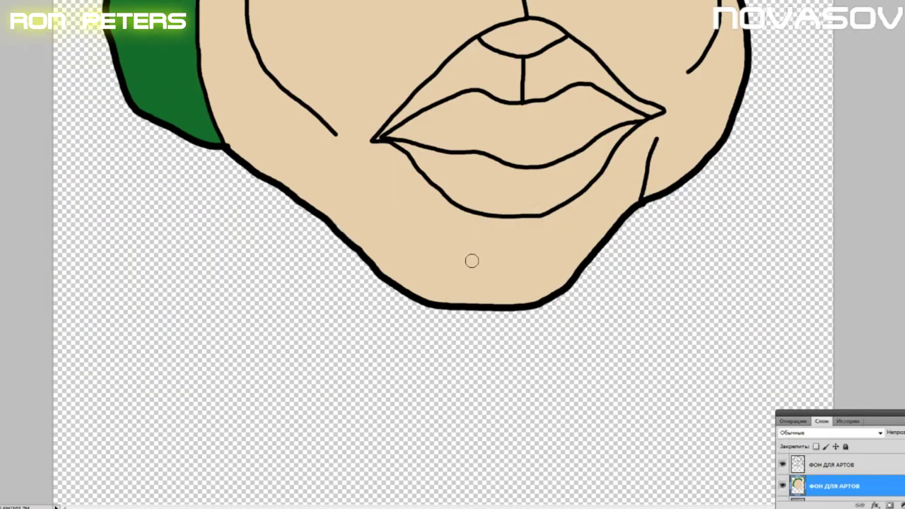
# - Cover the beige spill along the hood's inner edge, from the forehead to the cheek, with the hood's dark green
pyautogui.rightClick(472, 261)
pyautogui.press('Return')
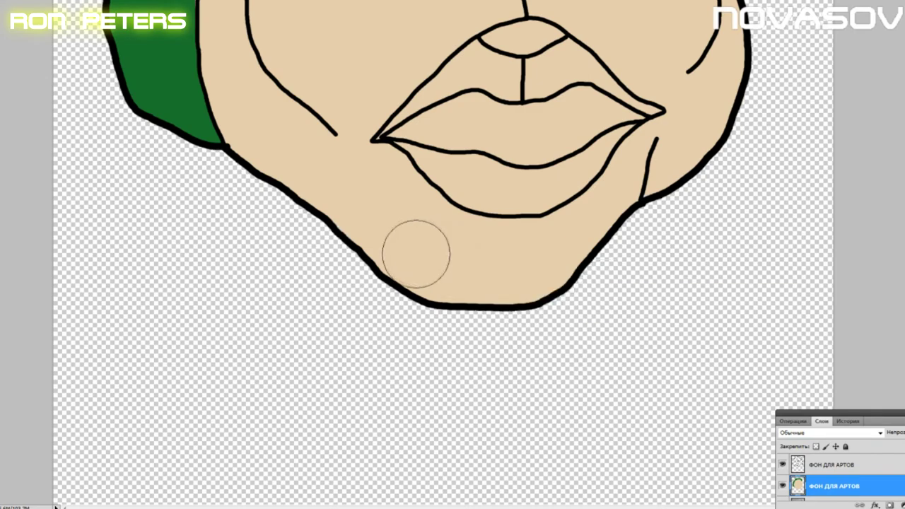
pyautogui.scroll(5, 234, 389)
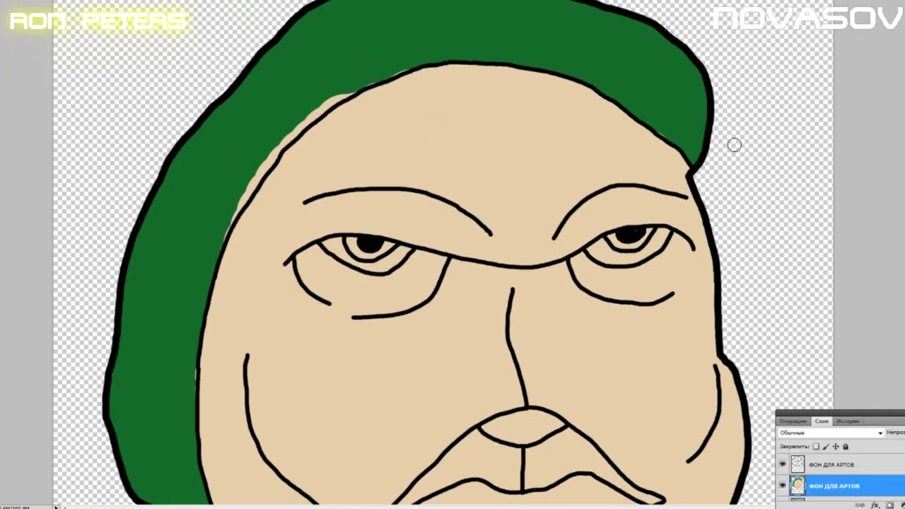
pyautogui.scroll(2, 430, 110)
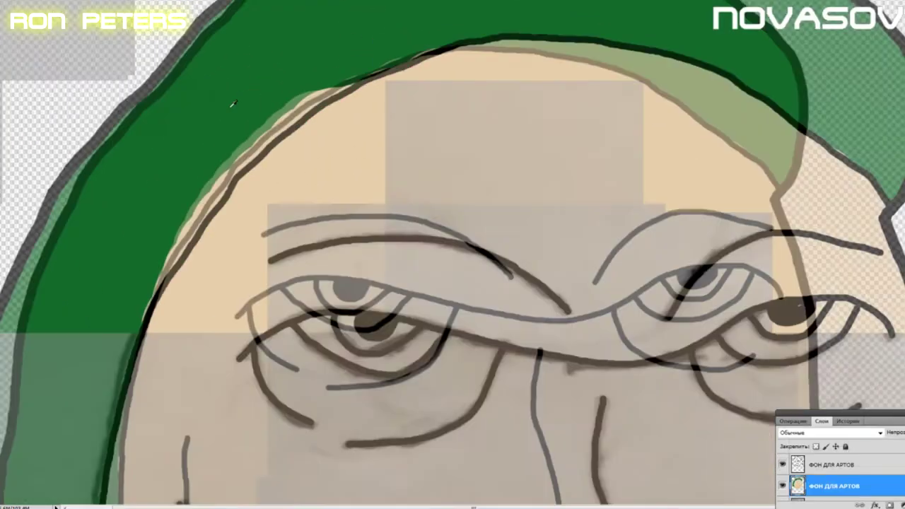
pyautogui.moveTo(311, 117); pyautogui.dragTo(212, 205)
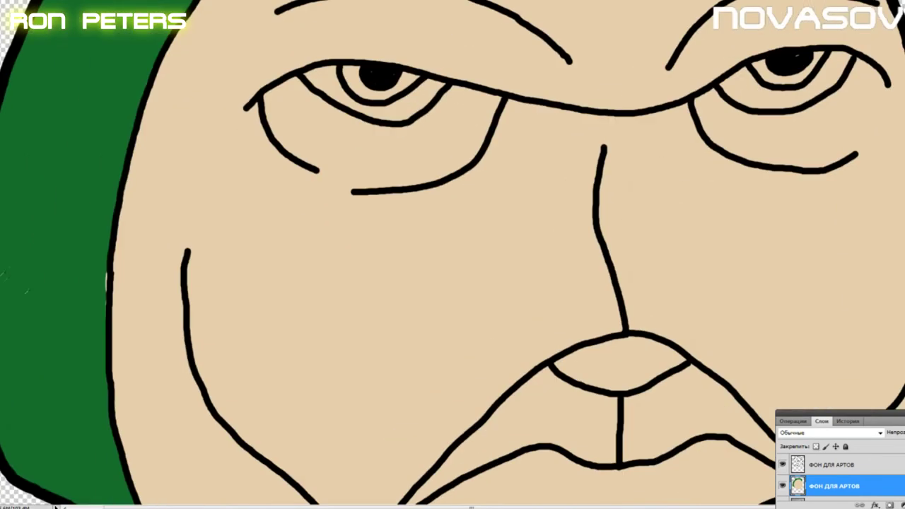
pyautogui.hotkey('ctrl', '+')
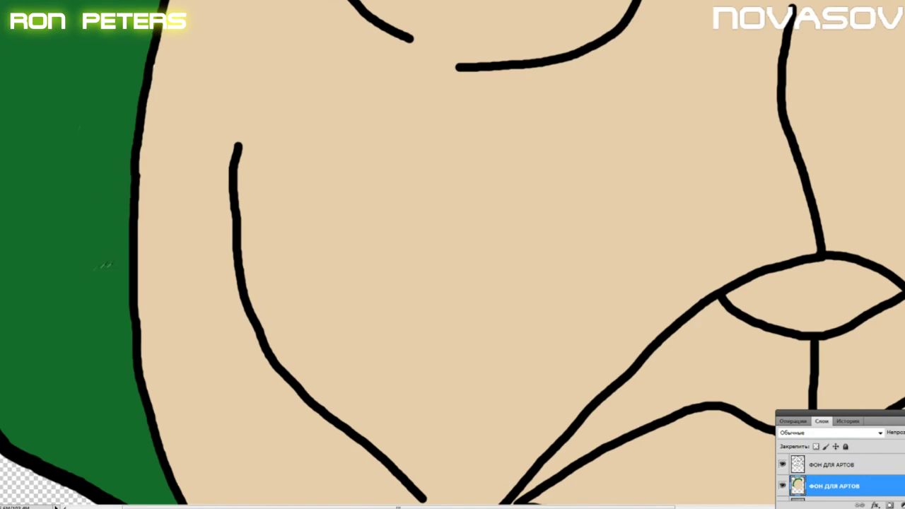
pyautogui.hotkey('ctrl', '0')
pyautogui.scroll(3, 764, 57)
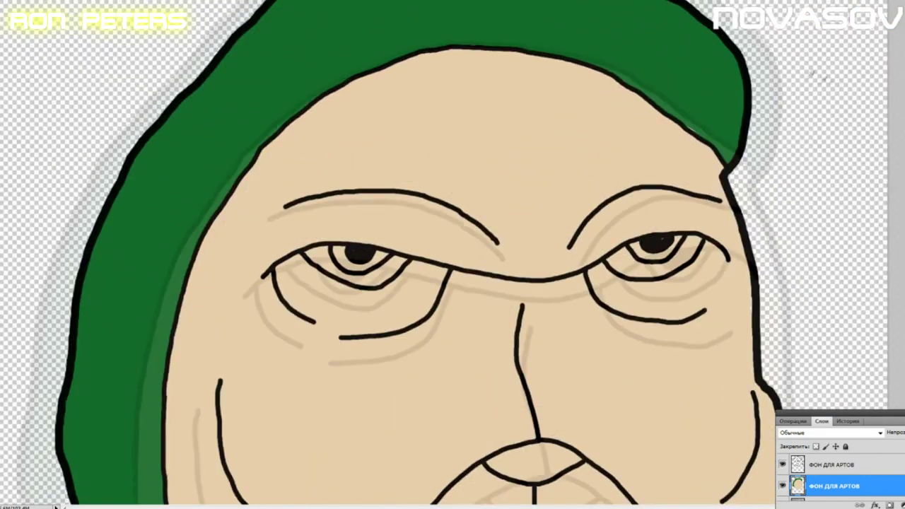
pyautogui.scroll(-2, 786, 139)
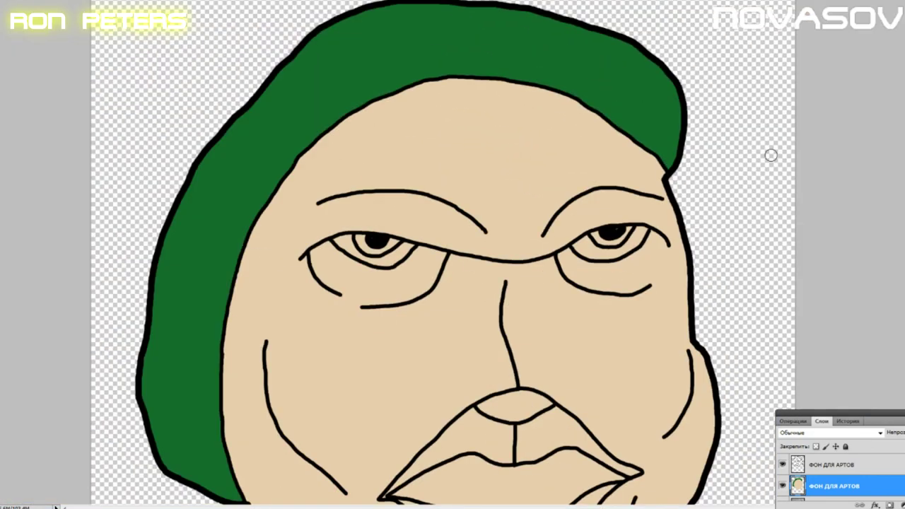
# - Paint the whites of both eyes pure white between the iris outlines and the eyelids
pyautogui.hotkey('ctrl', '-')
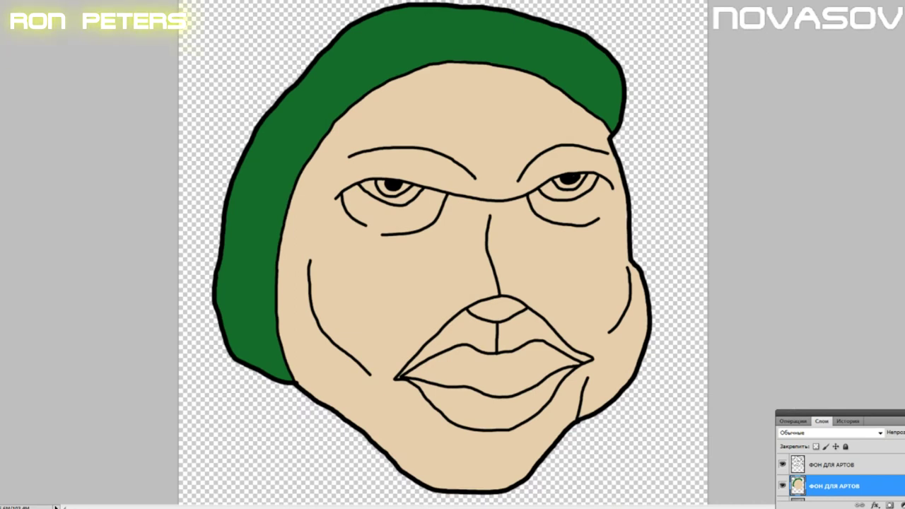
pyautogui.press('f')
pyautogui.click(451, 54)
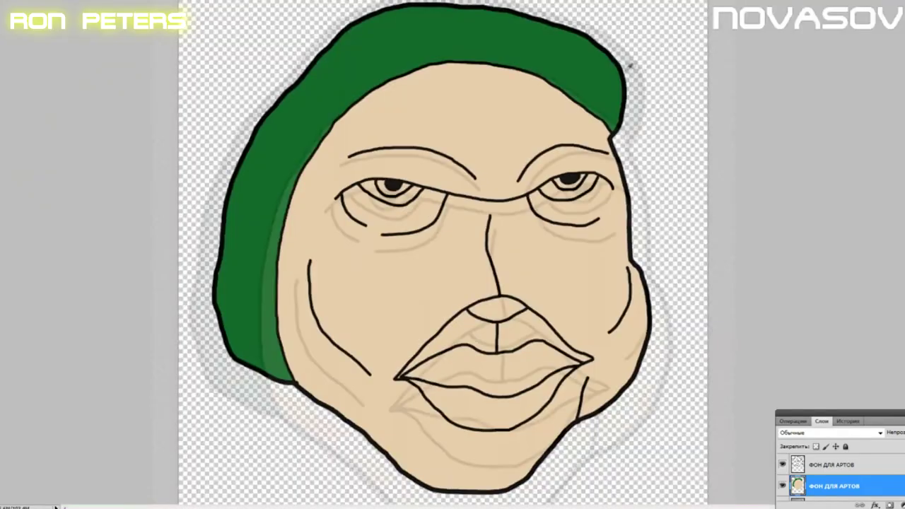
pyautogui.scroll(5, 317, 267)
pyautogui.moveTo(263, 262)
pyautogui.mouseDown()
pyautogui.moveTo(289, 266)
pyautogui.moveTo(241, 265)
pyautogui.moveTo(339, 334)
pyautogui.moveTo(453, 365)
pyautogui.moveTo(498, 351)
pyautogui.moveTo(573, 297)
pyautogui.mouseUp()
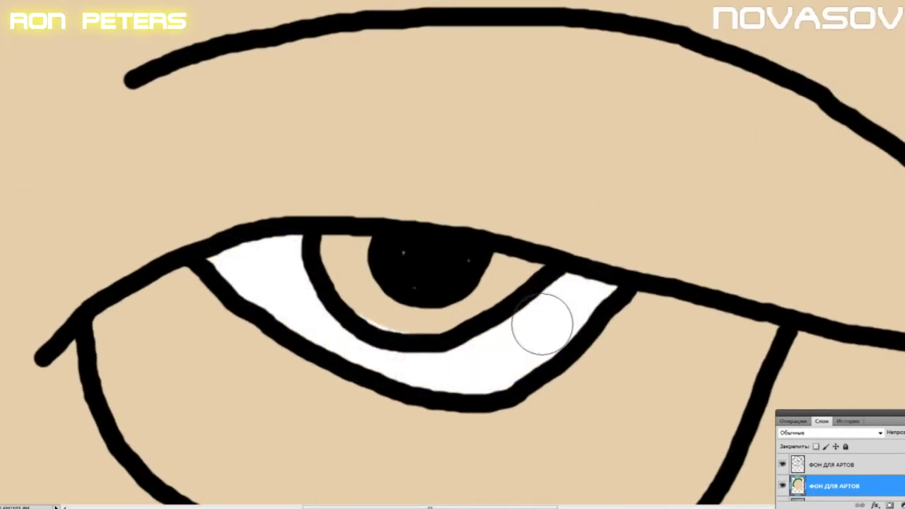
pyautogui.scroll(-5, 541, 323)
pyautogui.scroll(5, 650, 242)
pyautogui.moveTo(505, 154); pyautogui.dragTo(479, 169)
pyautogui.hotkey('ctrl', 'z')
pyautogui.moveTo(600, 151)
pyautogui.mouseDown()
pyautogui.moveTo(514, 258)
pyautogui.moveTo(452, 293)
pyautogui.moveTo(262, 252)
pyautogui.moveTo(242, 273)
pyautogui.moveTo(424, 304)
pyautogui.mouseUp()
# - Pick a bright yellow-green foreground colour and paint the irises of both eyes with it around the black pupils
pyautogui.hotkey('ctrl', '0')
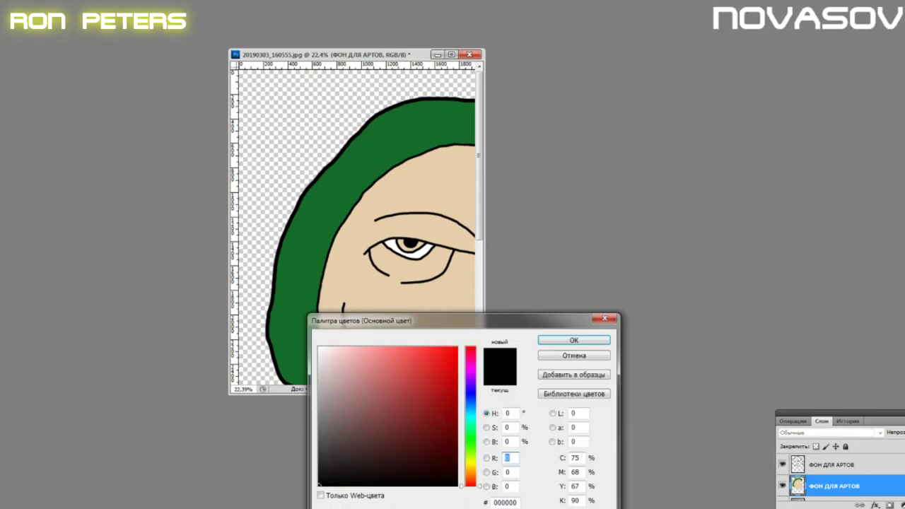
pyautogui.click(471, 463)
pyautogui.click(424, 360)
pyautogui.click(422, 364)
pyautogui.press('Return')
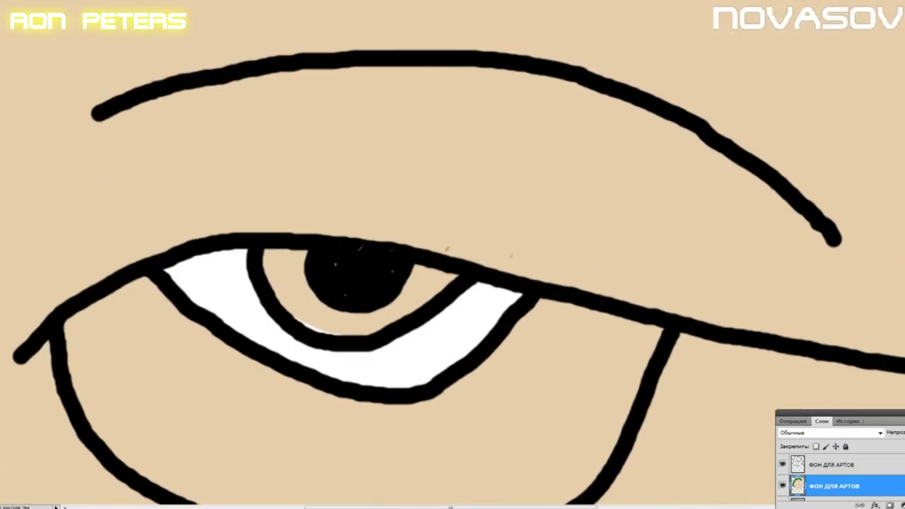
pyautogui.scroll(-1, 360, 249)
pyautogui.moveTo(287, 193)
pyautogui.mouseDown()
pyautogui.moveTo(287, 225)
pyautogui.moveTo(374, 263)
pyautogui.moveTo(406, 237)
pyautogui.mouseUp()
pyautogui.scroll(-5, 672, 243)
pyautogui.scroll(5, 712, 222)
pyautogui.scroll(-2, 424, 167)
pyautogui.moveTo(423, 167)
pyautogui.mouseDown()
pyautogui.moveTo(460, 201)
pyautogui.moveTo(537, 145)
pyautogui.moveTo(591, 157)
pyautogui.mouseUp()
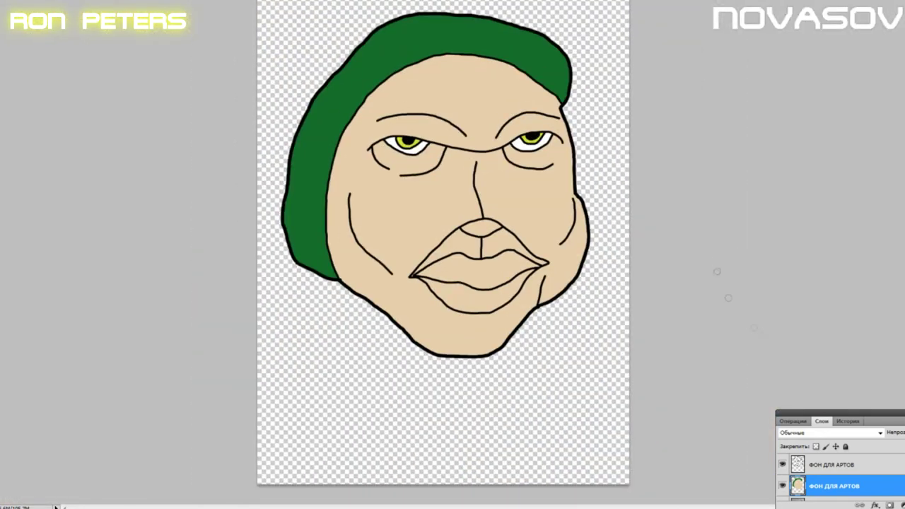
pyautogui.hotkey('alt', ']')
pyautogui.scroll(4, 604, 276)
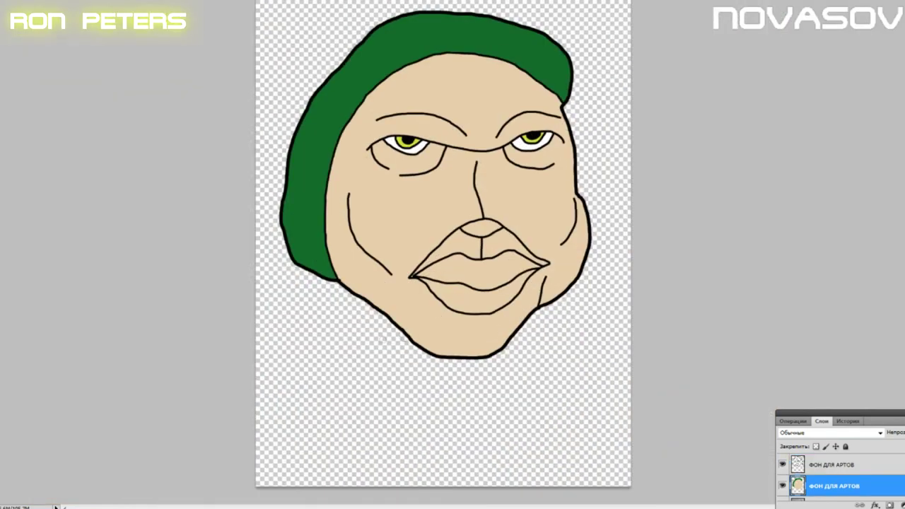
pyautogui.click(847, 421)
pyautogui.click(821, 421)
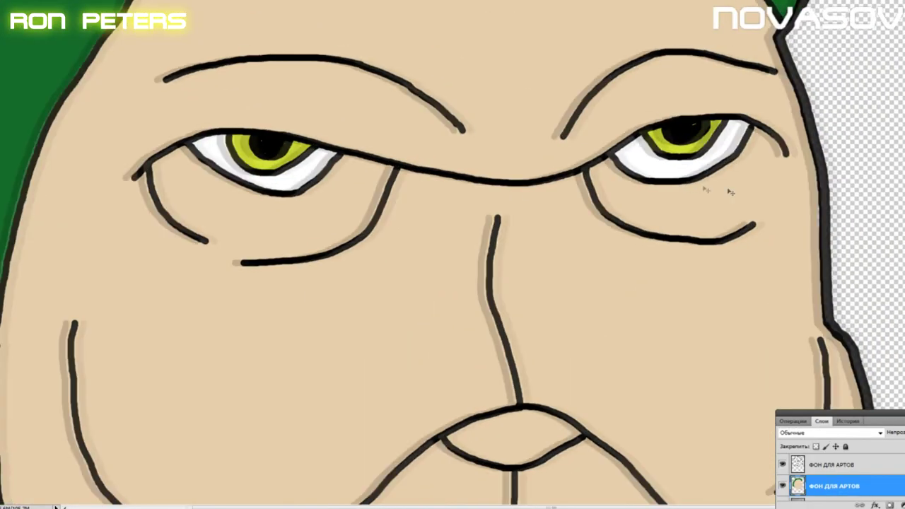
pyautogui.hotkey('alt', ']')
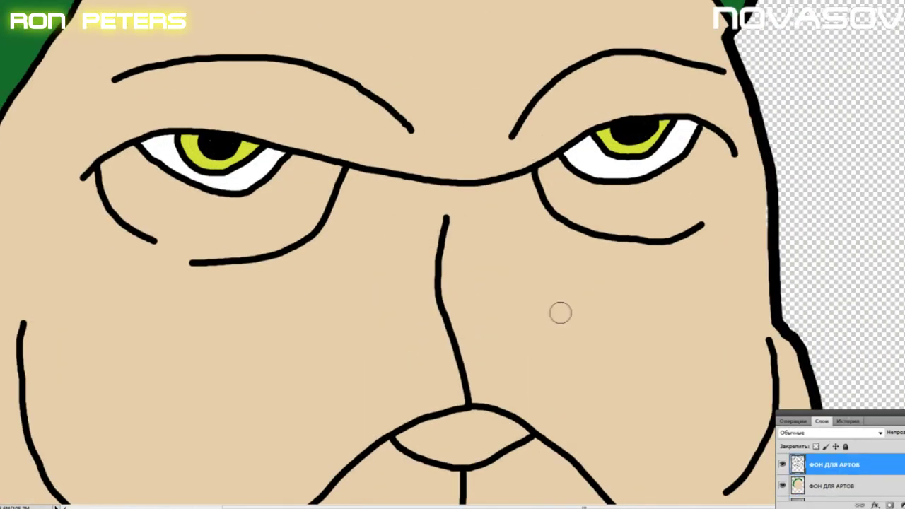
pyautogui.hotkey('alt', '[')
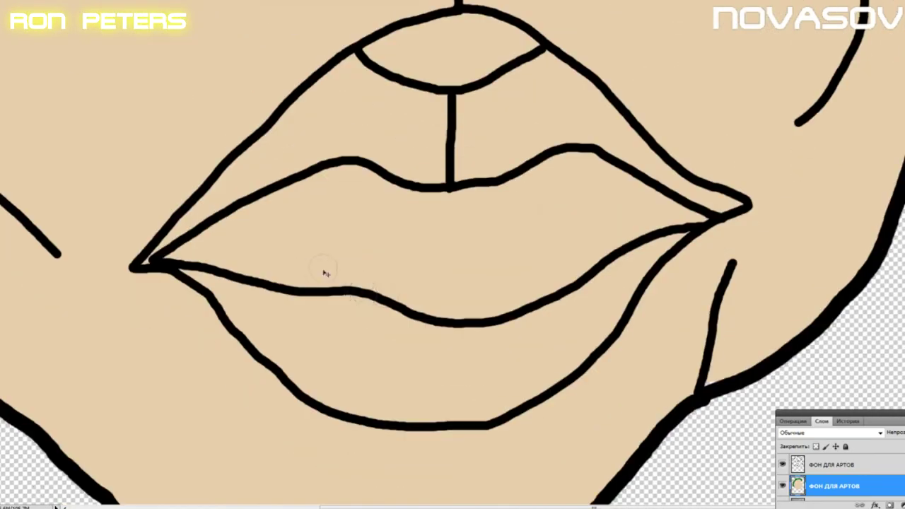
# - Paint the upper and lower lips a darker, greyish beige up to their outlines
pyautogui.moveTo(346, 263)
pyautogui.mouseDown()
pyautogui.moveTo(480, 288)
pyautogui.moveTo(457, 295)
pyautogui.moveTo(600, 260)
pyautogui.moveTo(584, 255)
pyautogui.moveTo(622, 239)
pyautogui.moveTo(655, 242)
pyautogui.moveTo(705, 216)
pyautogui.moveTo(732, 216)
pyautogui.moveTo(612, 204)
pyautogui.moveTo(705, 211)
pyautogui.moveTo(633, 175)
pyautogui.moveTo(651, 176)
pyautogui.moveTo(602, 165)
pyautogui.moveTo(536, 226)
pyautogui.moveTo(471, 239)
pyautogui.moveTo(451, 350)
pyautogui.moveTo(551, 340)
pyautogui.moveTo(675, 253)
pyautogui.moveTo(648, 321)
pyautogui.moveTo(560, 384)
pyautogui.moveTo(573, 385)
pyautogui.moveTo(449, 403)
pyautogui.moveTo(428, 405)
pyautogui.moveTo(343, 366)
pyautogui.moveTo(232, 262)
pyautogui.moveTo(331, 330)
pyautogui.moveTo(504, 386)
pyautogui.moveTo(625, 340)
pyautogui.moveTo(300, 296)
pyautogui.moveTo(235, 252)
pyautogui.moveTo(409, 252)
pyautogui.moveTo(445, 254)
pyautogui.mouseUp()
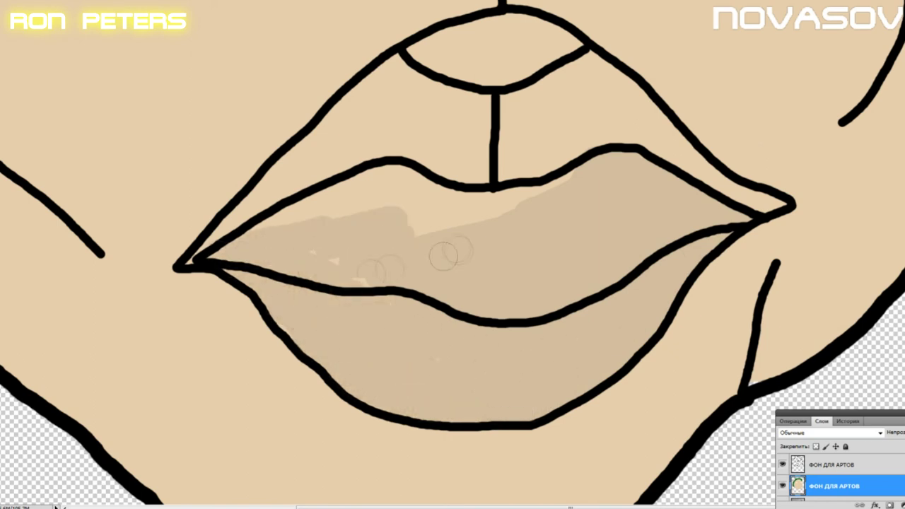
pyautogui.moveTo(219, 255)
pyautogui.mouseDown()
pyautogui.moveTo(303, 204)
pyautogui.moveTo(318, 207)
pyautogui.moveTo(402, 177)
pyautogui.moveTo(427, 200)
pyautogui.moveTo(474, 204)
pyautogui.mouseUp()
pyautogui.scroll(-5, 592, 179)
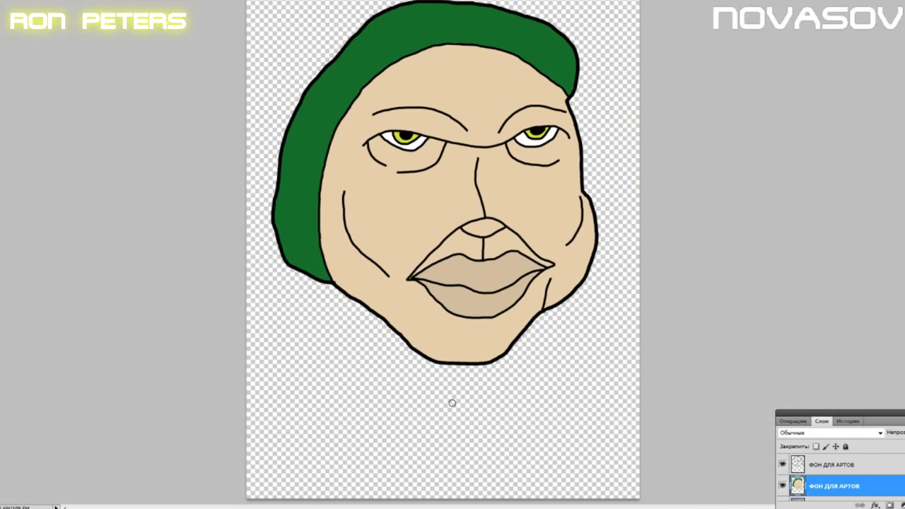
# - Try an orange-brown fill on the nose tip above the lips, then step back before it in the history
pyautogui.press('f')
pyautogui.click(1, 234)
pyautogui.moveTo(396, 371)
pyautogui.mouseDown()
pyautogui.moveTo(413, 366)
pyautogui.moveTo(434, 376)
pyautogui.mouseUp()
pyautogui.click(573, 340)
pyautogui.click(450, 54)
pyautogui.scroll(5, 733, 221)
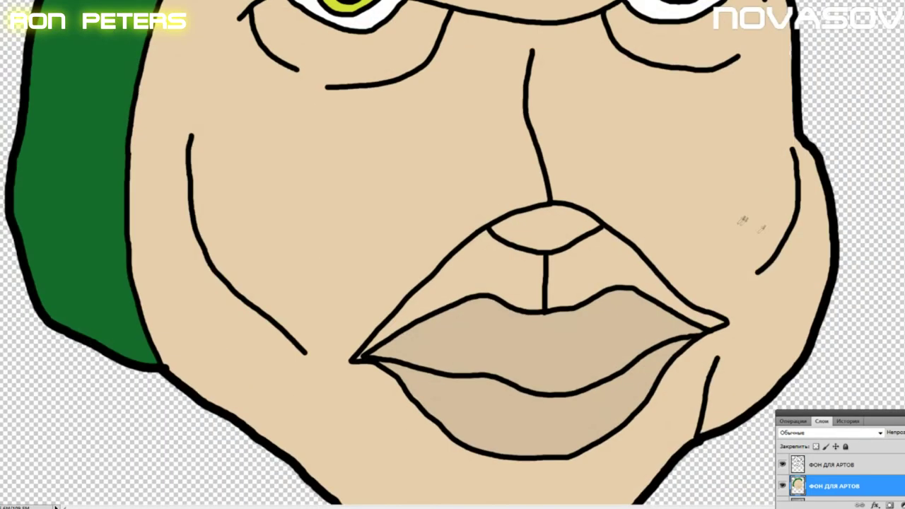
pyautogui.moveTo(464, 250); pyautogui.dragTo(508, 180)
pyautogui.moveTo(426, 145)
pyautogui.mouseDown()
pyautogui.moveTo(475, 152)
pyautogui.moveTo(481, 166)
pyautogui.moveTo(469, 168)
pyautogui.moveTo(418, 152)
pyautogui.moveTo(424, 143)
pyautogui.moveTo(409, 147)
pyautogui.moveTo(523, 135)
pyautogui.mouseUp()
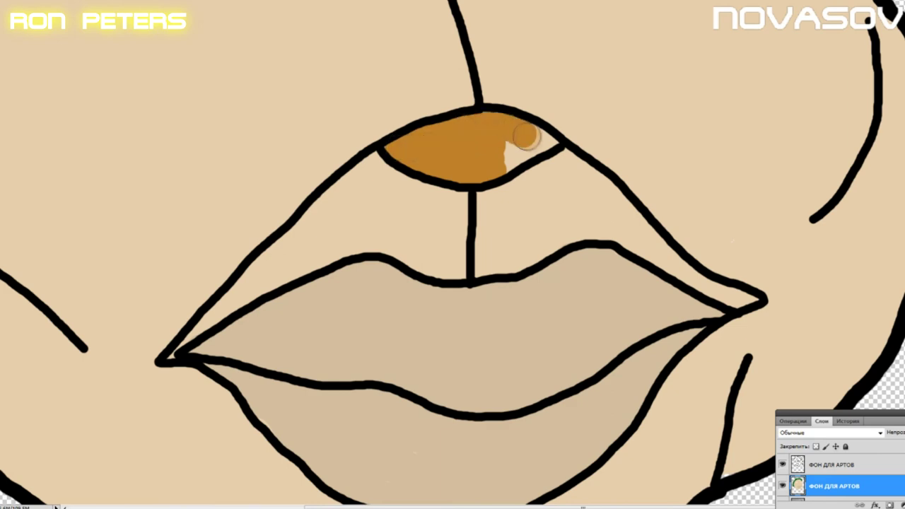
pyautogui.scroll(-5, 497, 160)
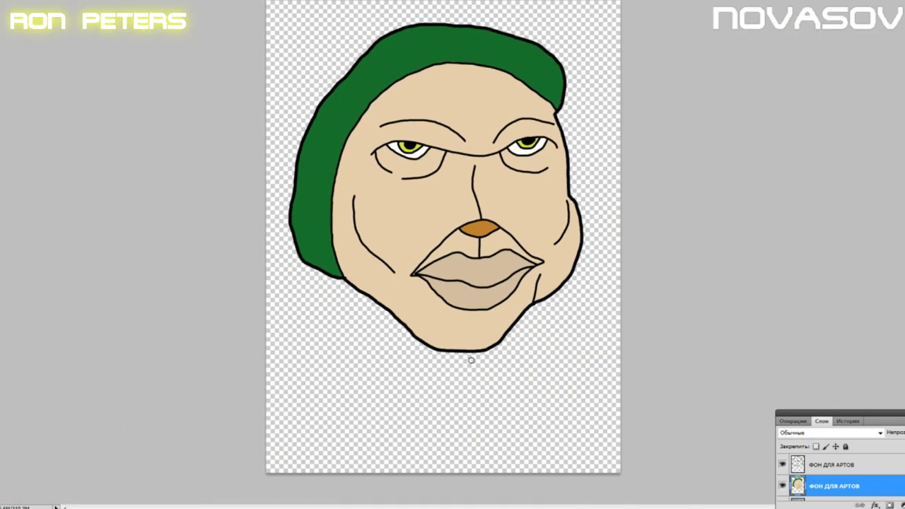
pyautogui.click(848, 421)
pyautogui.click(835, 484)
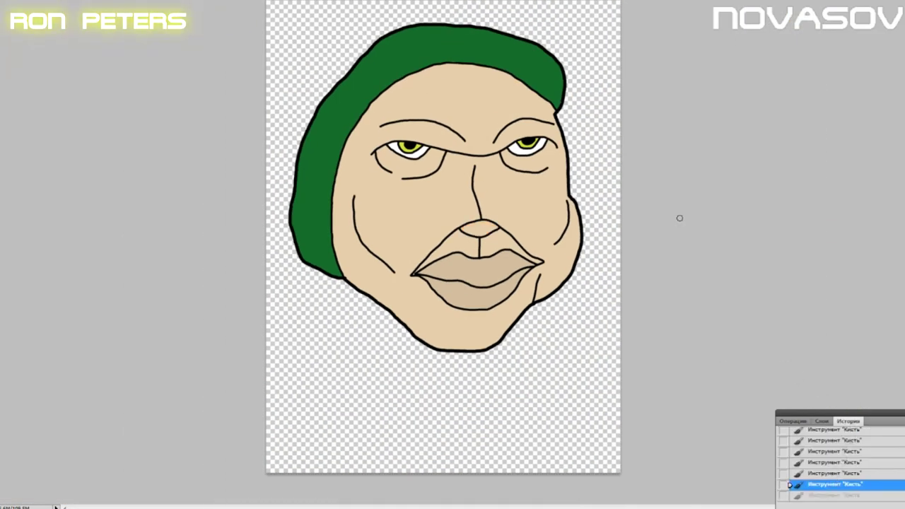
# - Paint the nose tip with the same darker beige as the lips
pyautogui.scroll(5, 481, 232)
pyautogui.moveTo(470, 236)
pyautogui.mouseDown()
pyautogui.moveTo(523, 216)
pyautogui.moveTo(488, 241)
pyautogui.moveTo(502, 217)
pyautogui.moveTo(530, 219)
pyautogui.moveTo(484, 205)
pyautogui.moveTo(551, 212)
pyautogui.moveTo(510, 221)
pyautogui.moveTo(475, 203)
pyautogui.mouseUp()
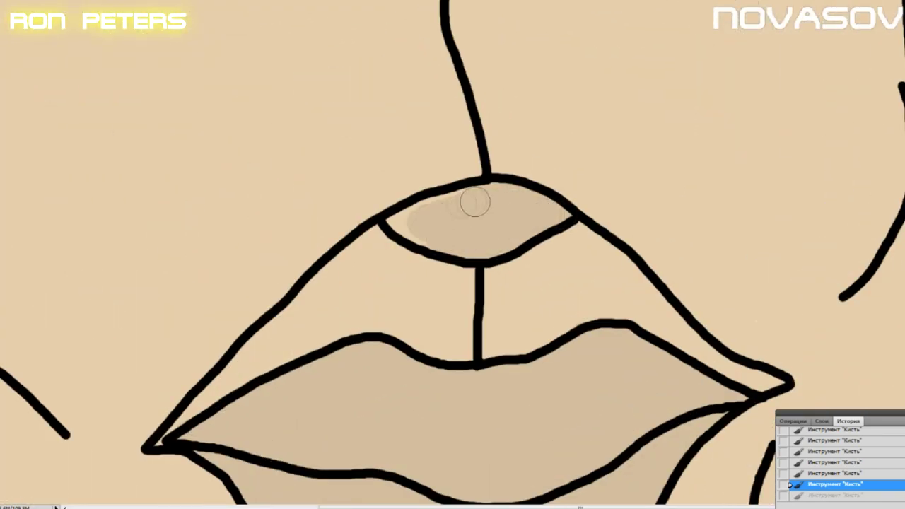
pyautogui.moveTo(443, 236); pyautogui.dragTo(446, 237)
pyautogui.scroll(-5, 445, 238)
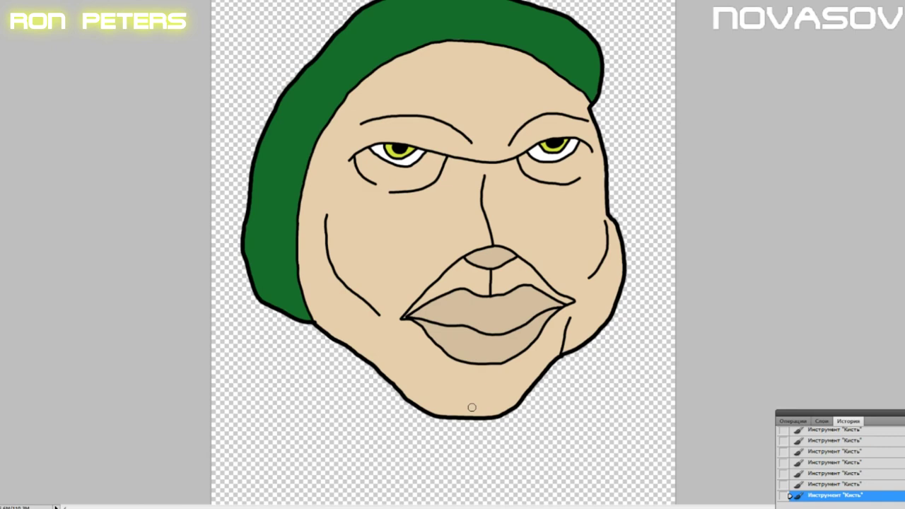